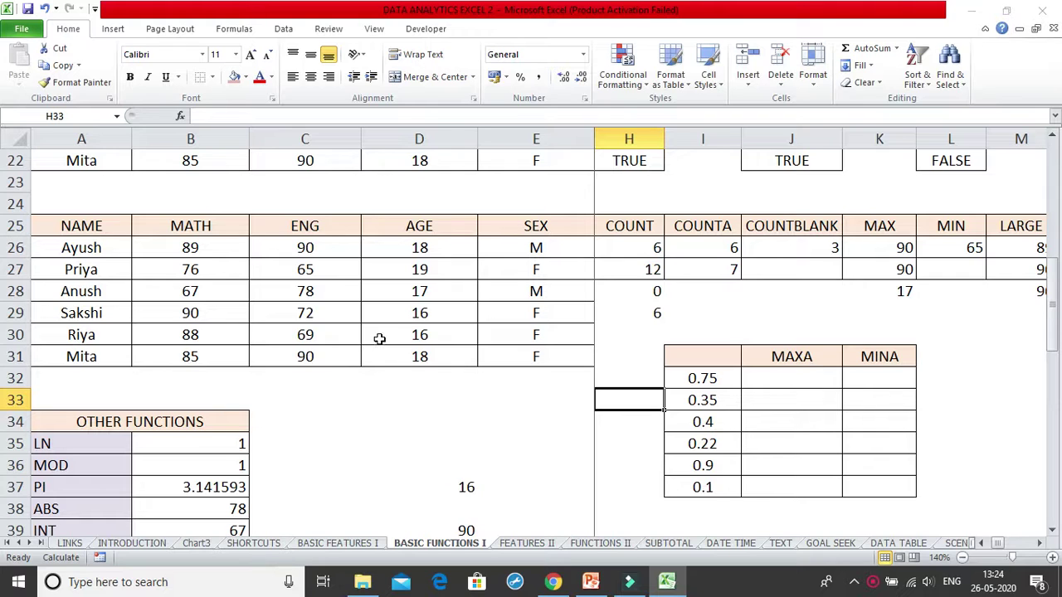
Step: Enter =MAXA(I32:I37) in J32, returning 0.9 as the largest value
left_click_drag(419, 225, 401, 357)
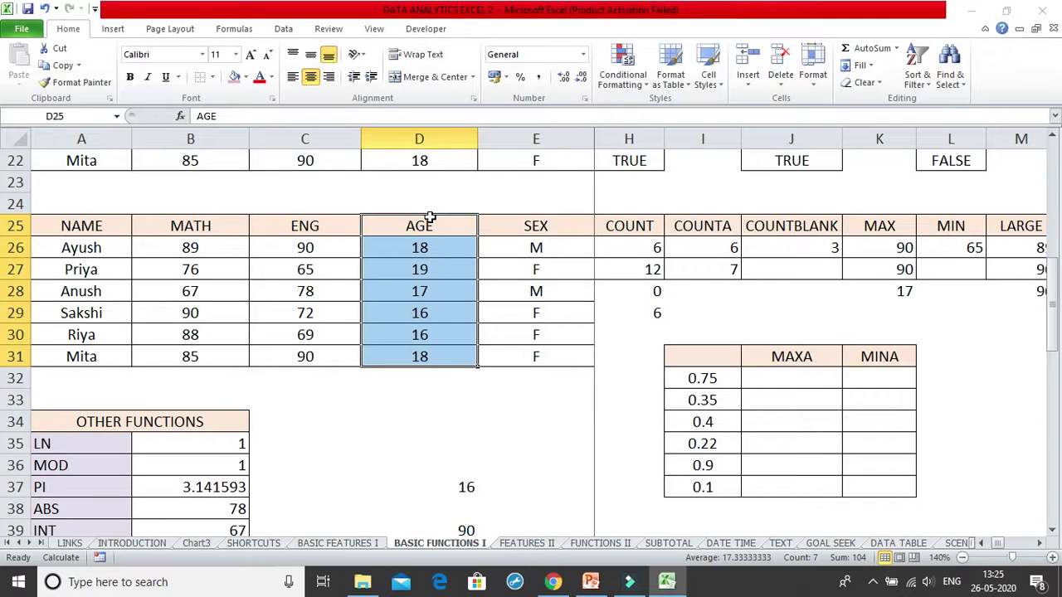
left_click(800, 377)
type("=MAXA")
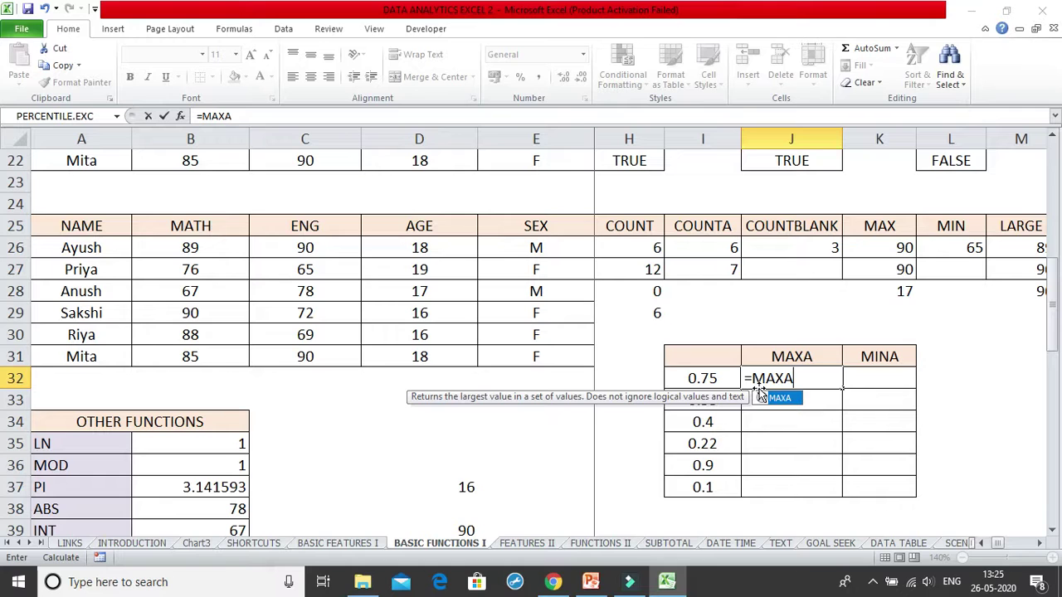
type("(")
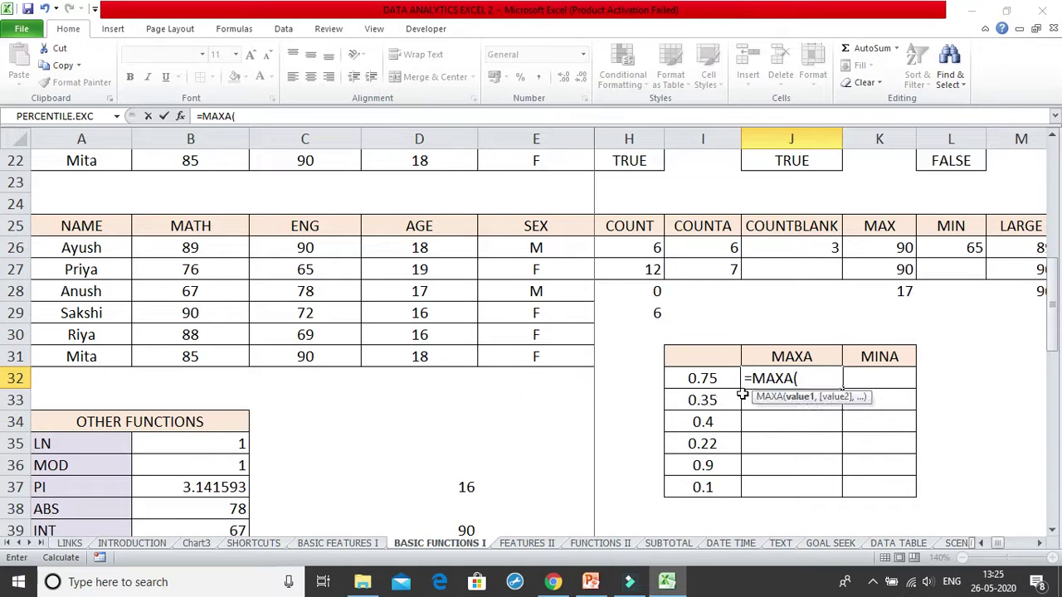
left_click_drag(724, 382, 682, 482)
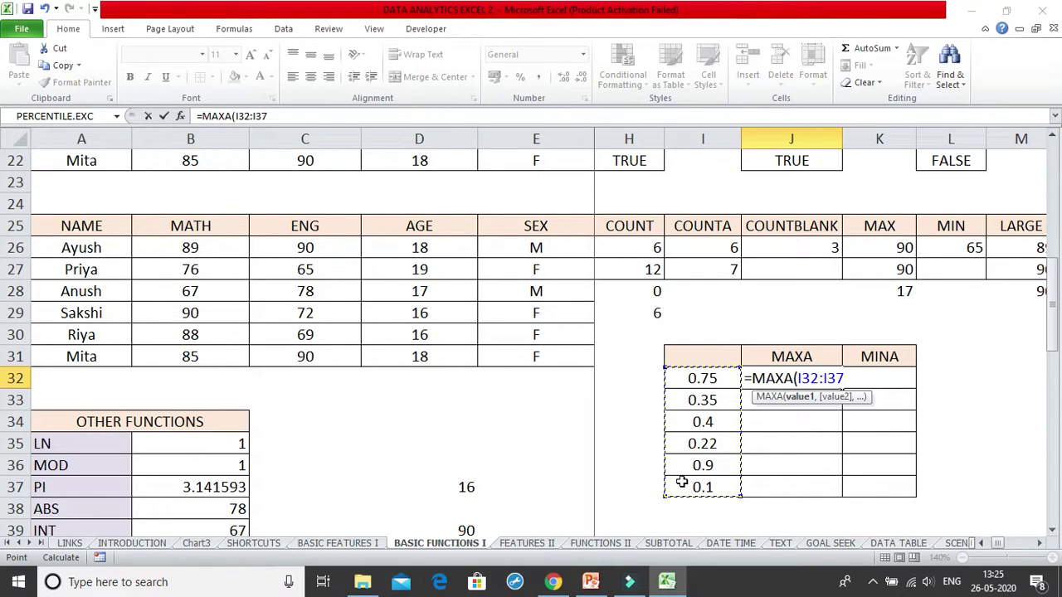
key("Return")
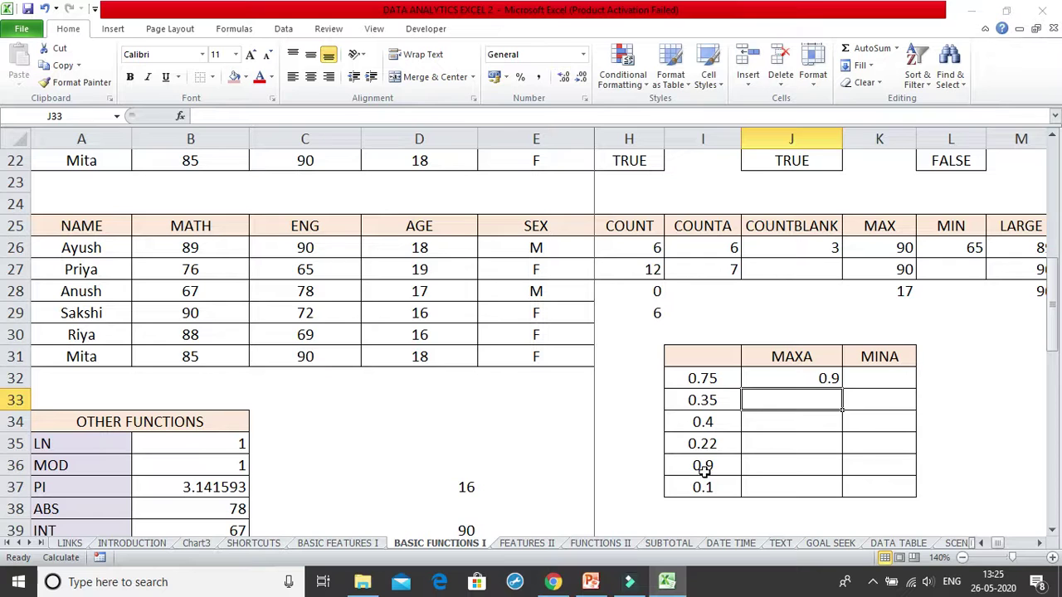
left_click(703, 465)
Step: Enter =MINA(I32:I37) in K32, returning 0.1 as the smallest value
left_click(801, 378)
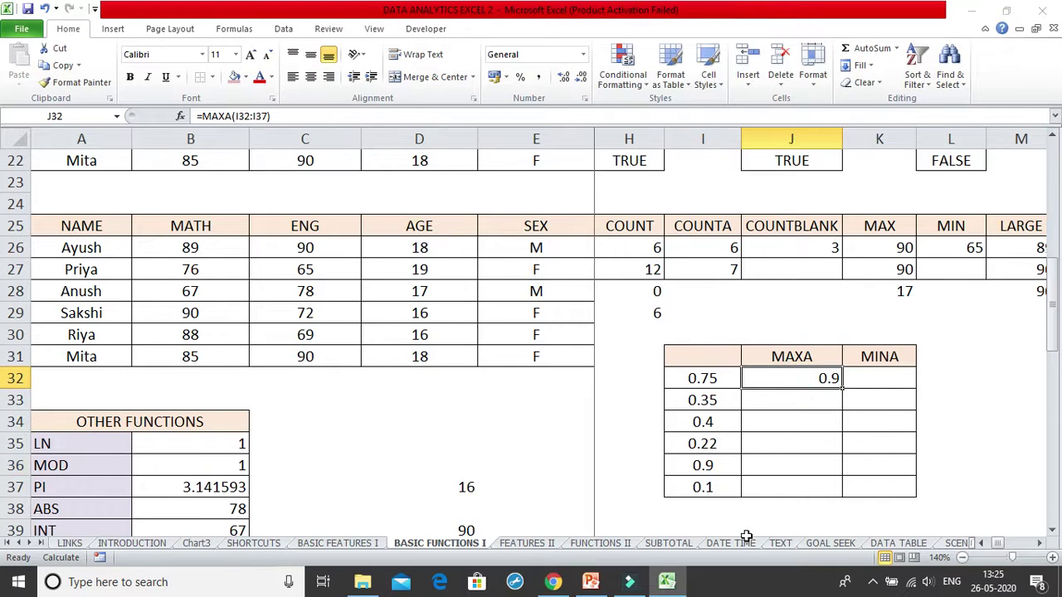
left_click(900, 370)
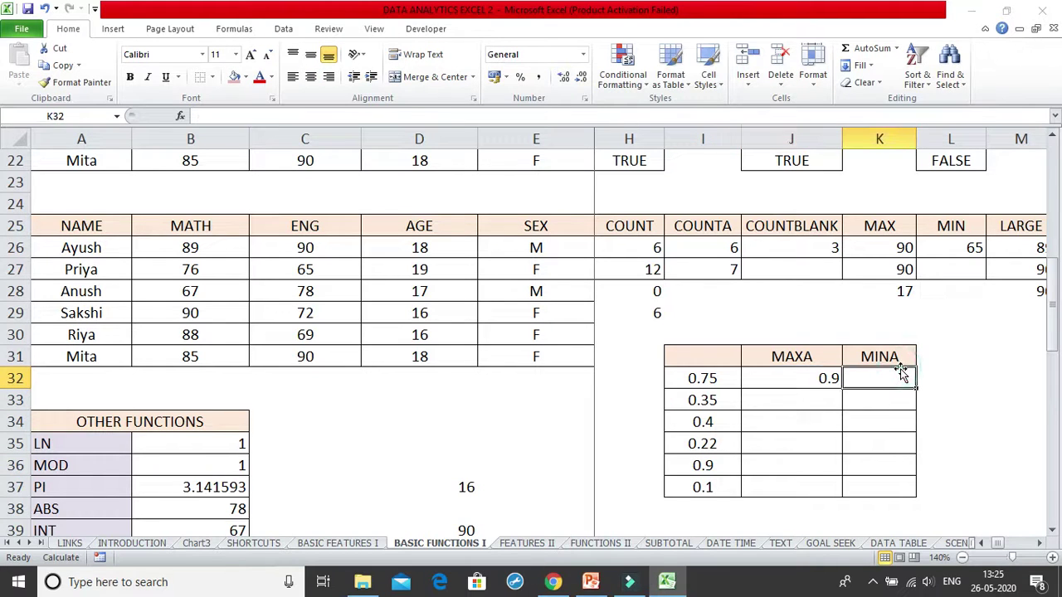
type("=MINA(")
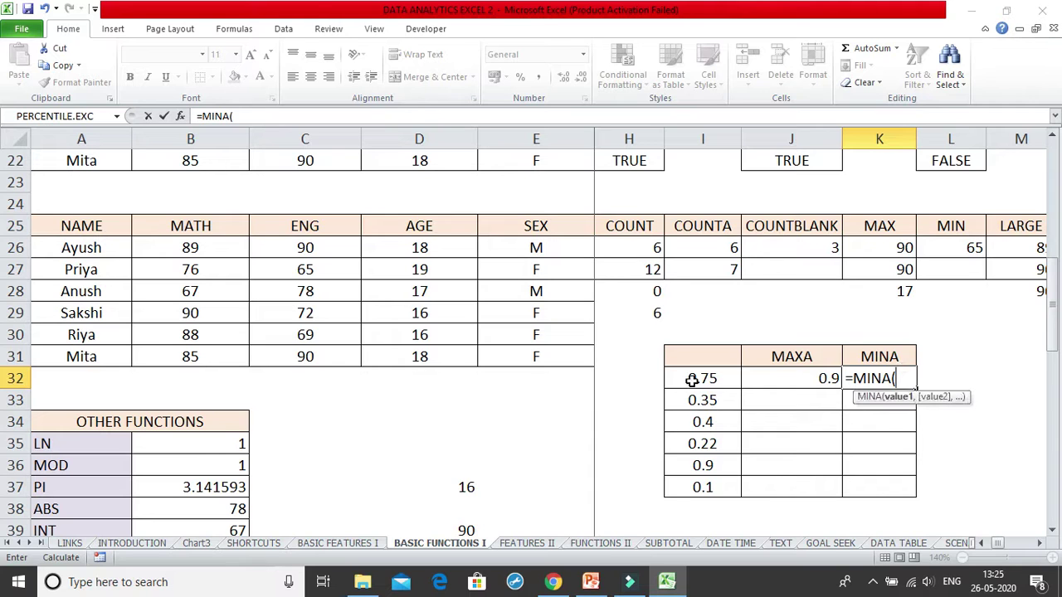
left_click_drag(690, 379, 698, 483)
type(")")
key("Return")
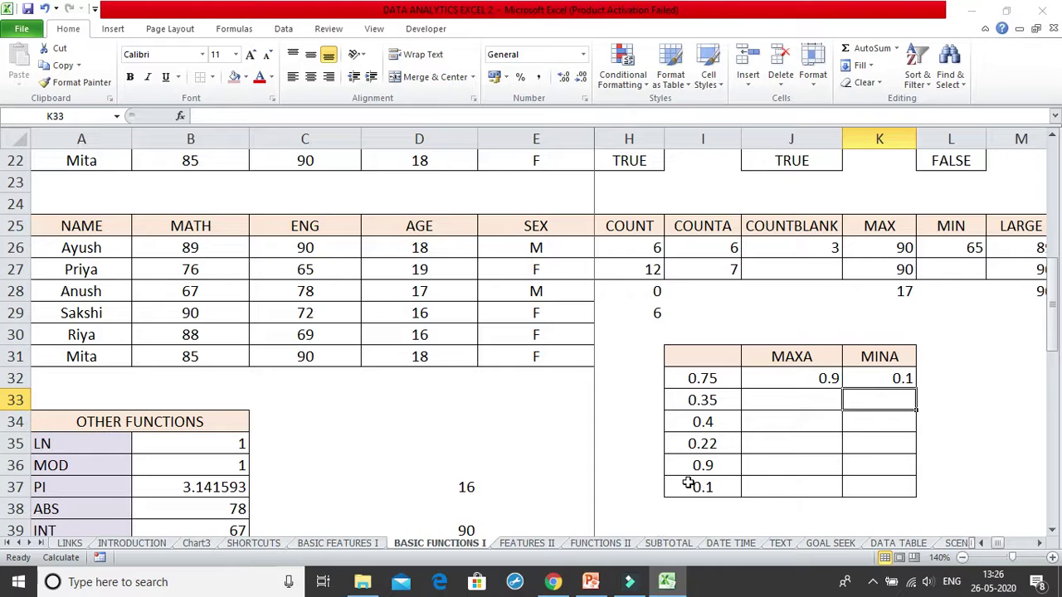
Step: Replace 0.35 in I33 with TRUE and recalculate with F9 so MAXA returns 1
left_click(715, 400)
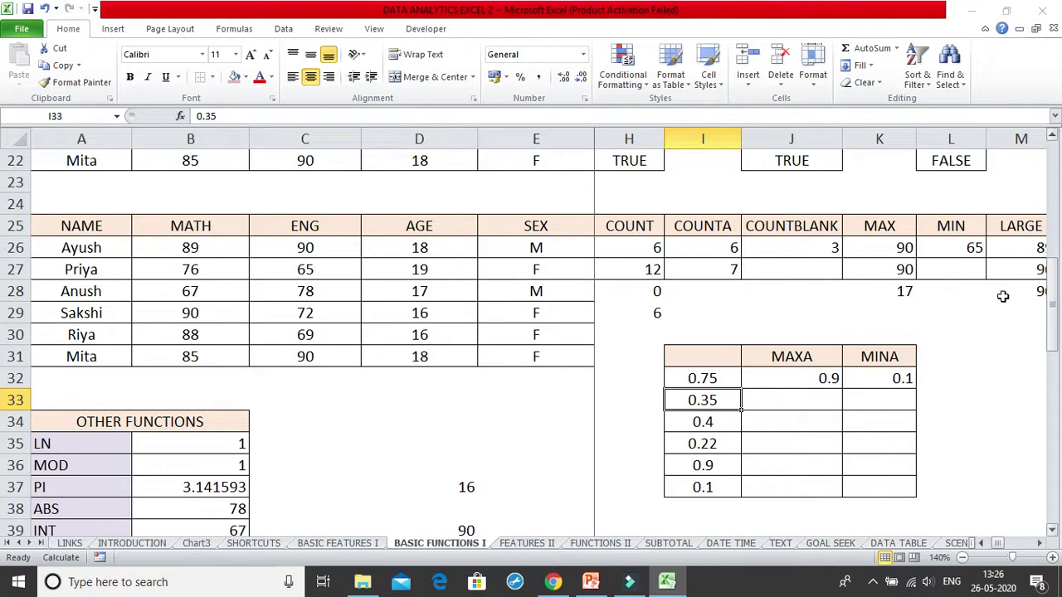
type("TRUE")
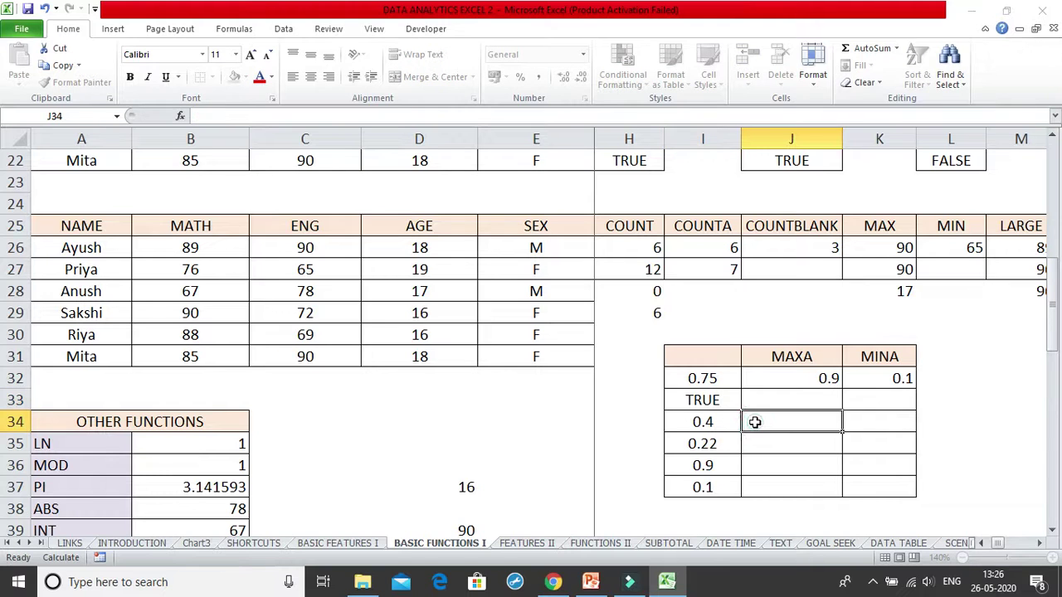
left_click(787, 430)
left_click(820, 378)
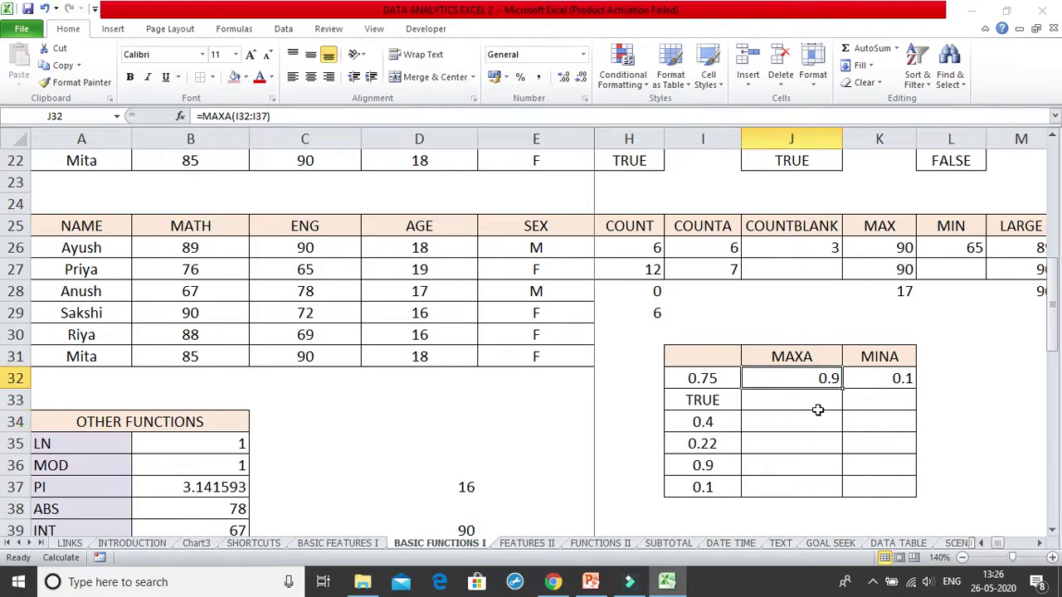
key("F9")
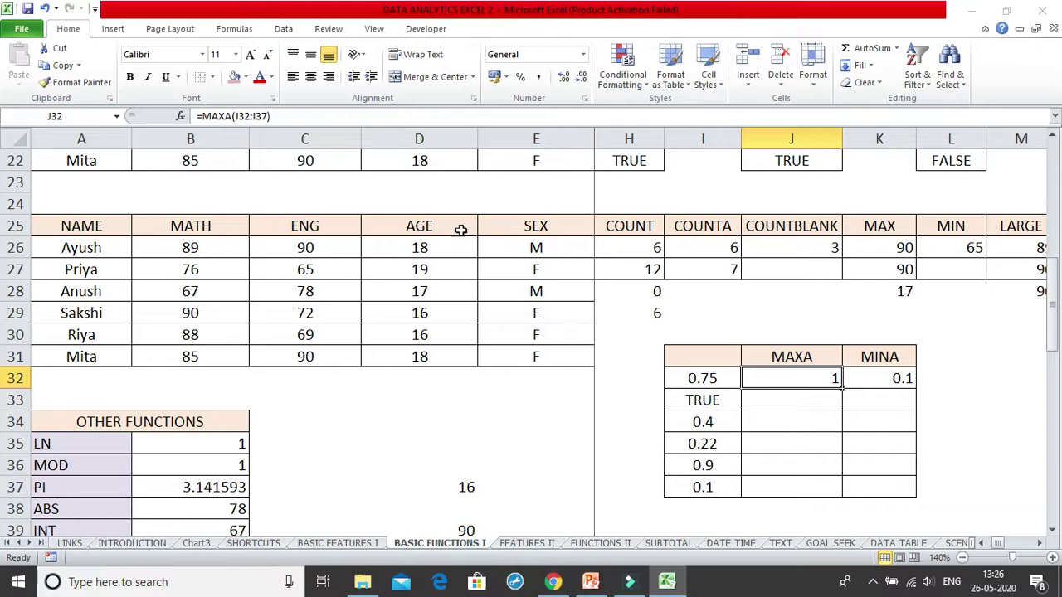
Step: Set Workbook Calculation to Automatic in Excel Options under Formulas
left_click(21, 28)
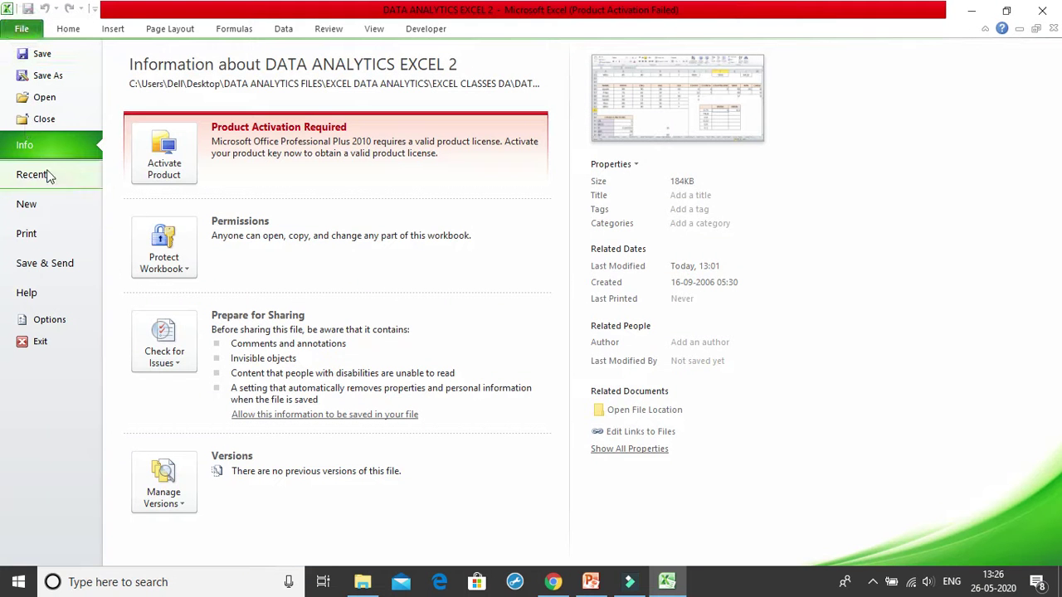
left_click(51, 321)
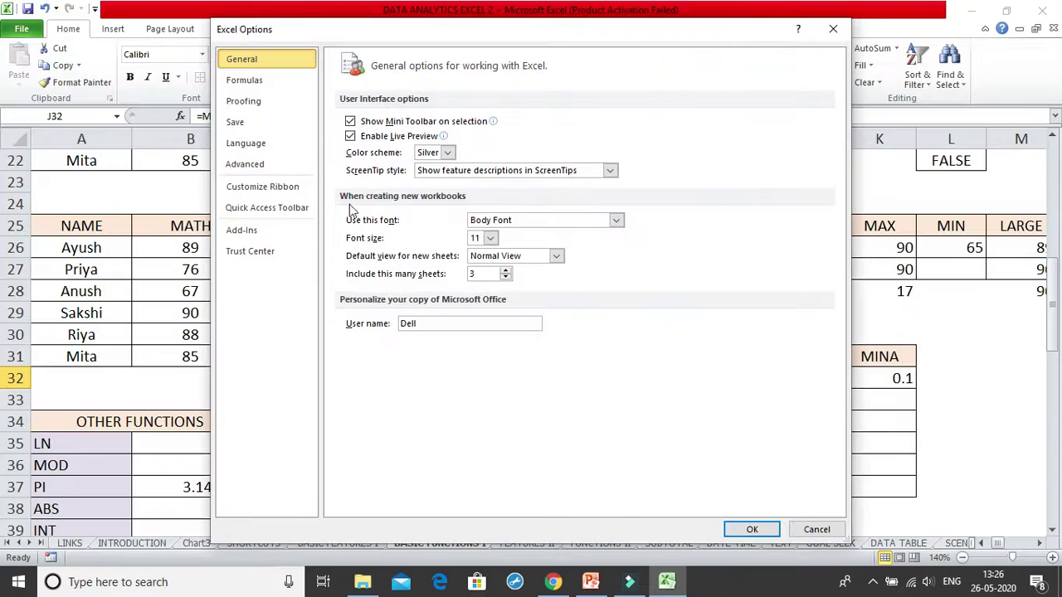
left_click(261, 86)
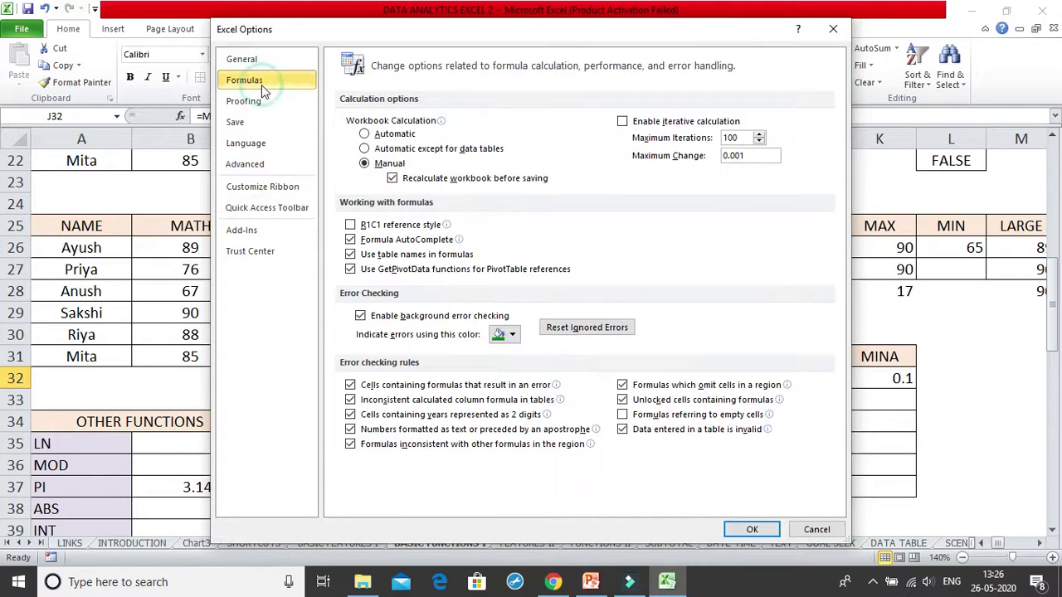
left_click(364, 133)
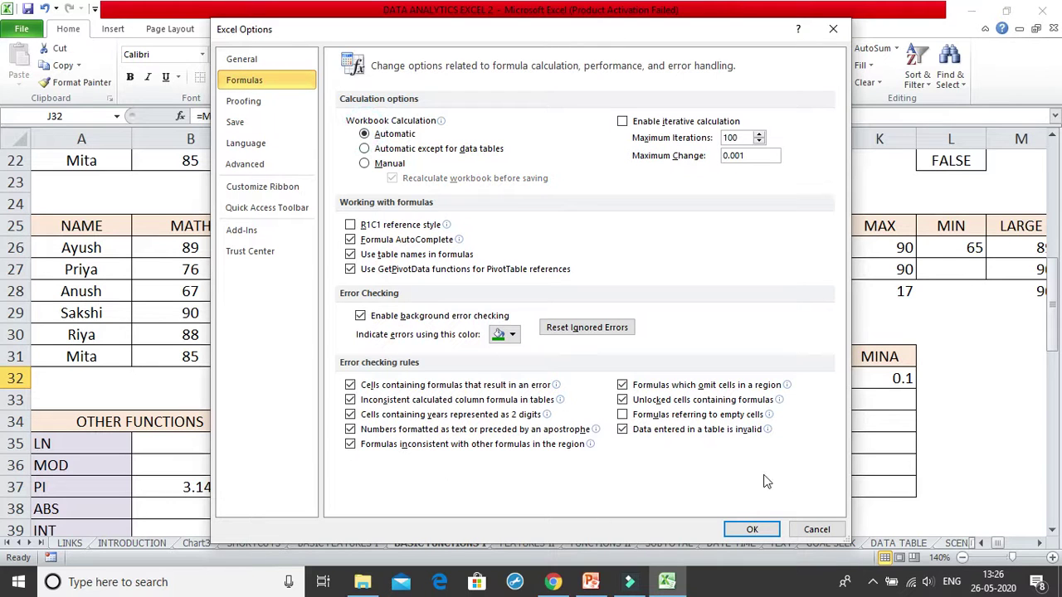
left_click(771, 528)
left_click(839, 420)
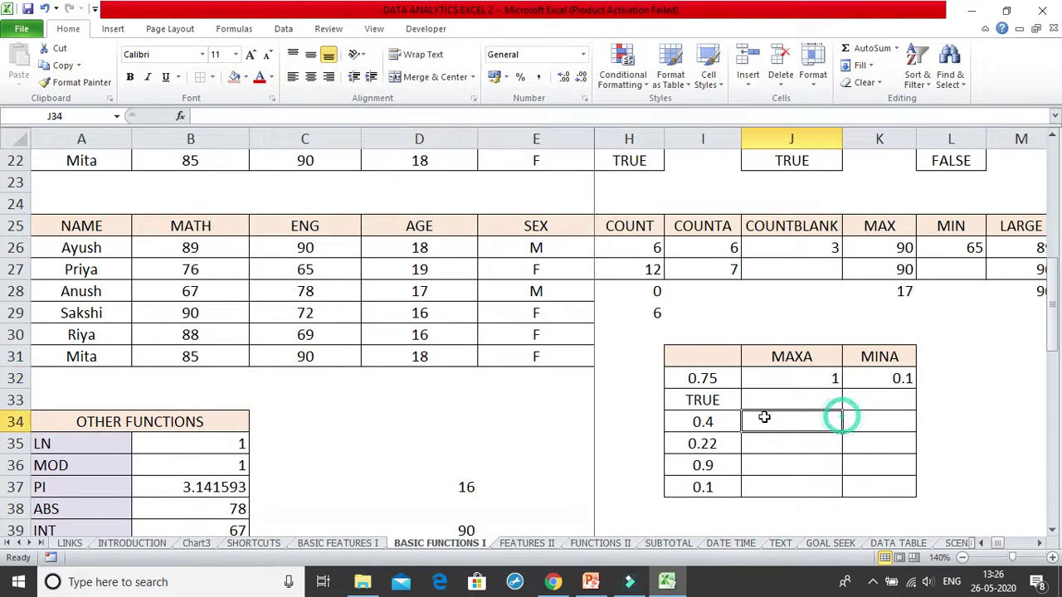
left_click(724, 406)
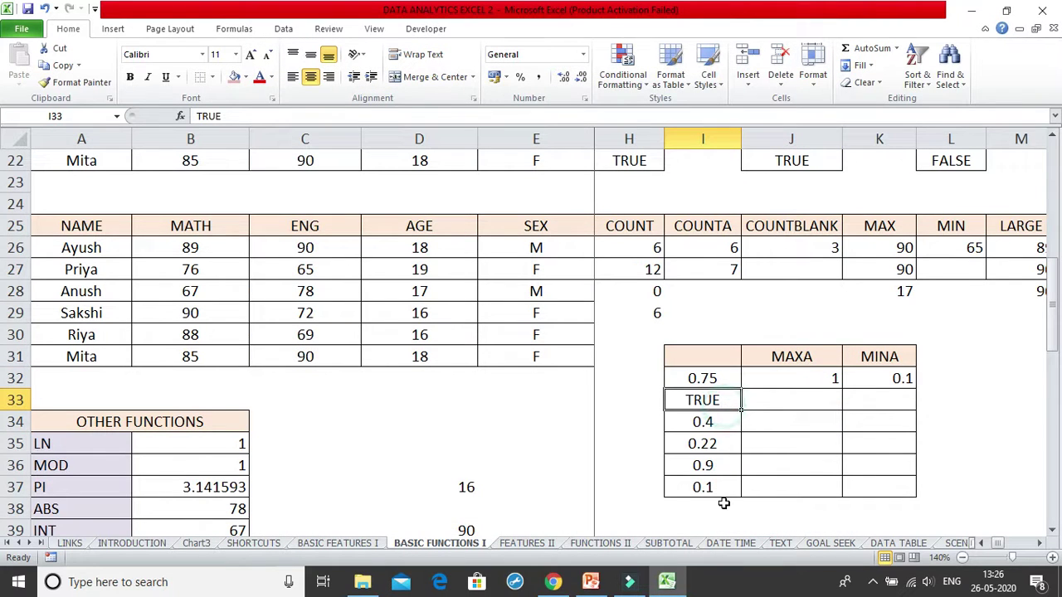
Step: Review the MAXA formula in J32 and the TRUE entry in I33
left_click(825, 373)
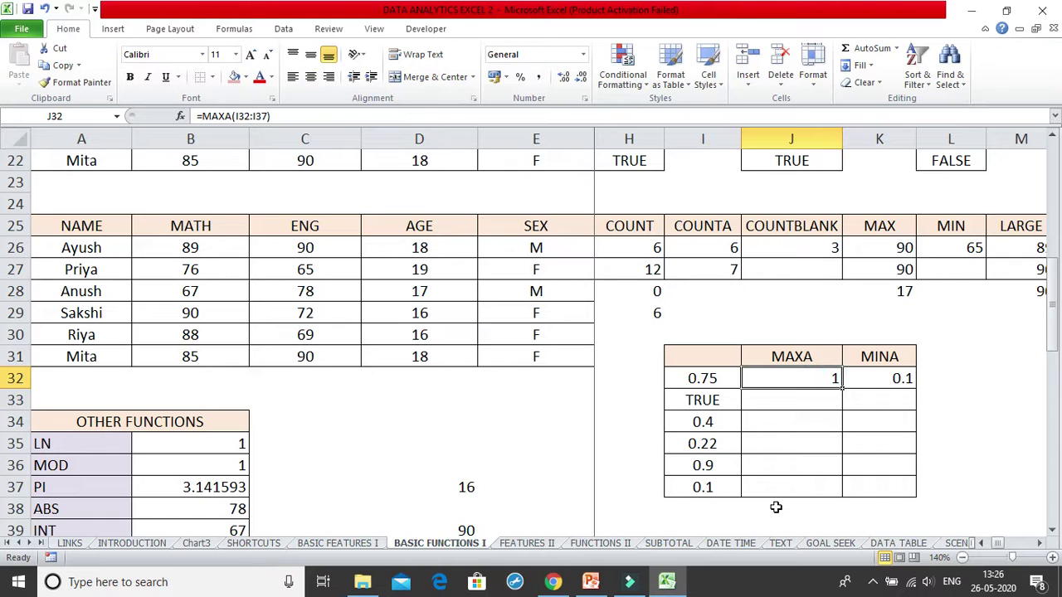
left_click_drag(704, 380, 684, 505)
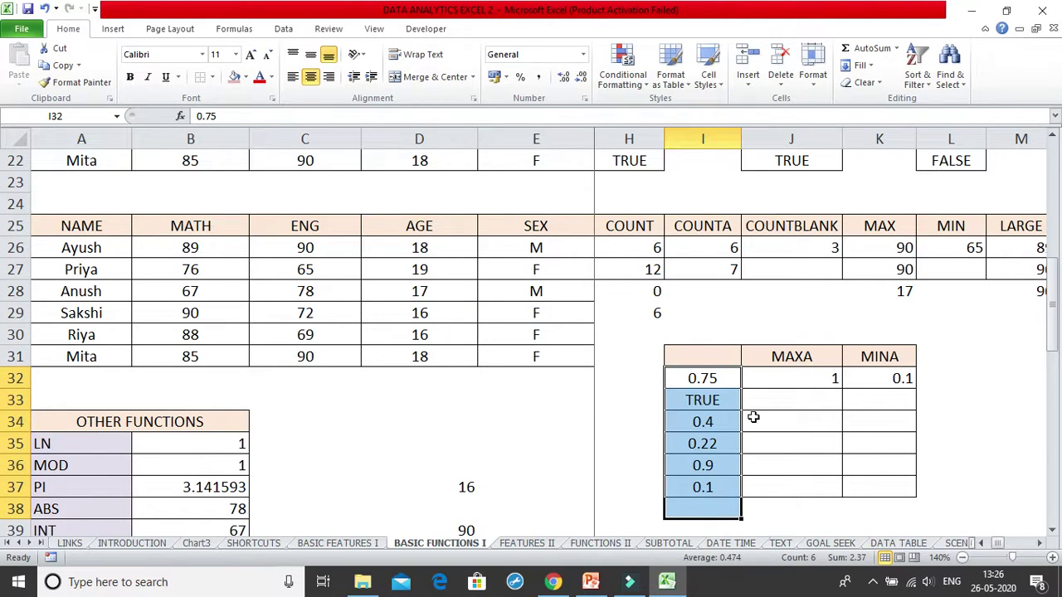
left_click(733, 401)
left_click(645, 401)
left_click(693, 398)
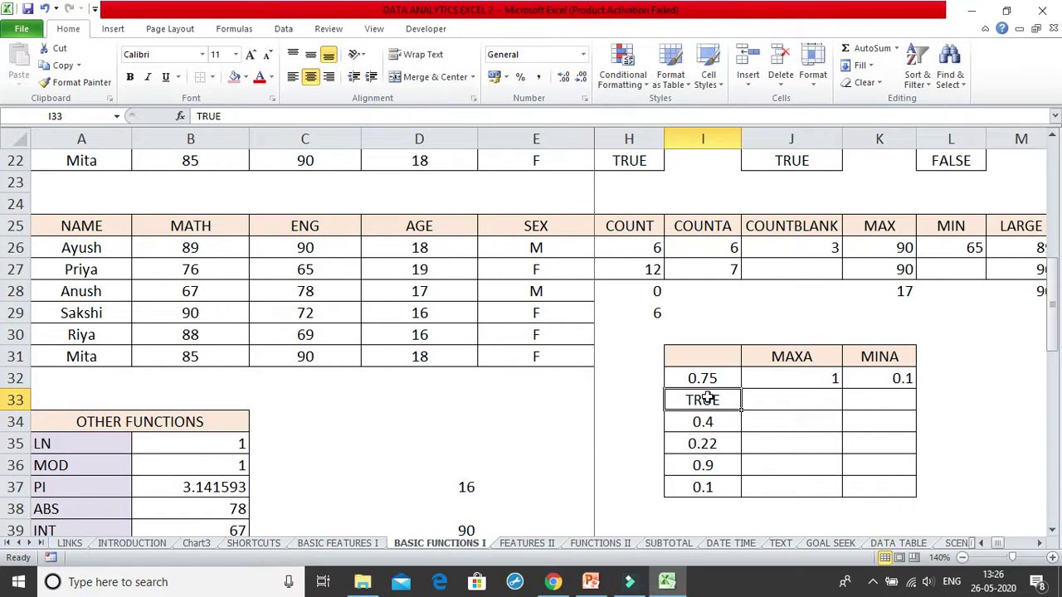
Step: Replace 0.1 in I37 with FALSE and confirm the MINA result in K32 drops to 0
left_click(707, 490)
type("FALSE")
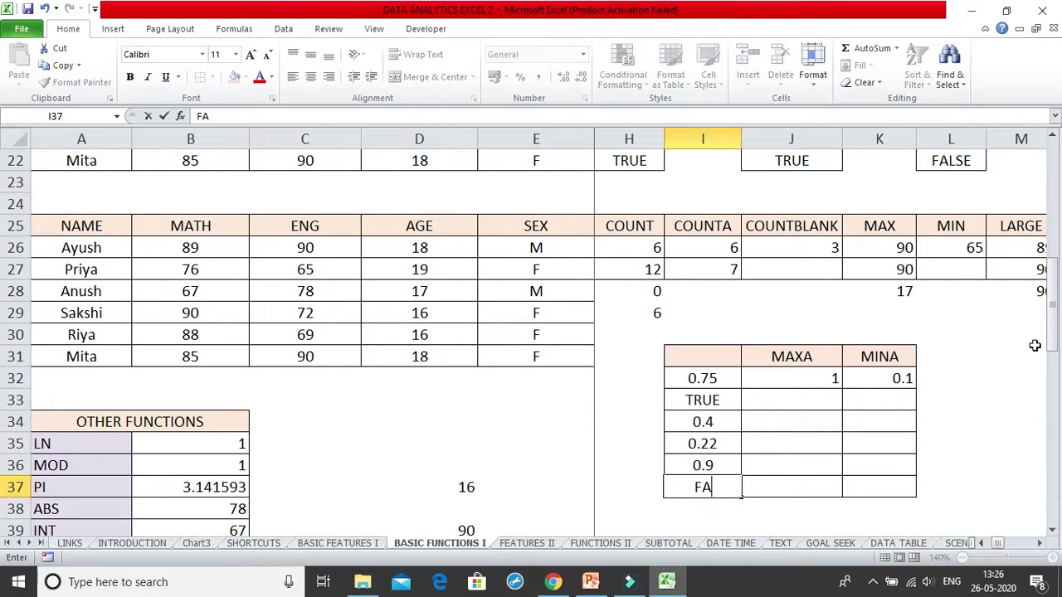
key("Return")
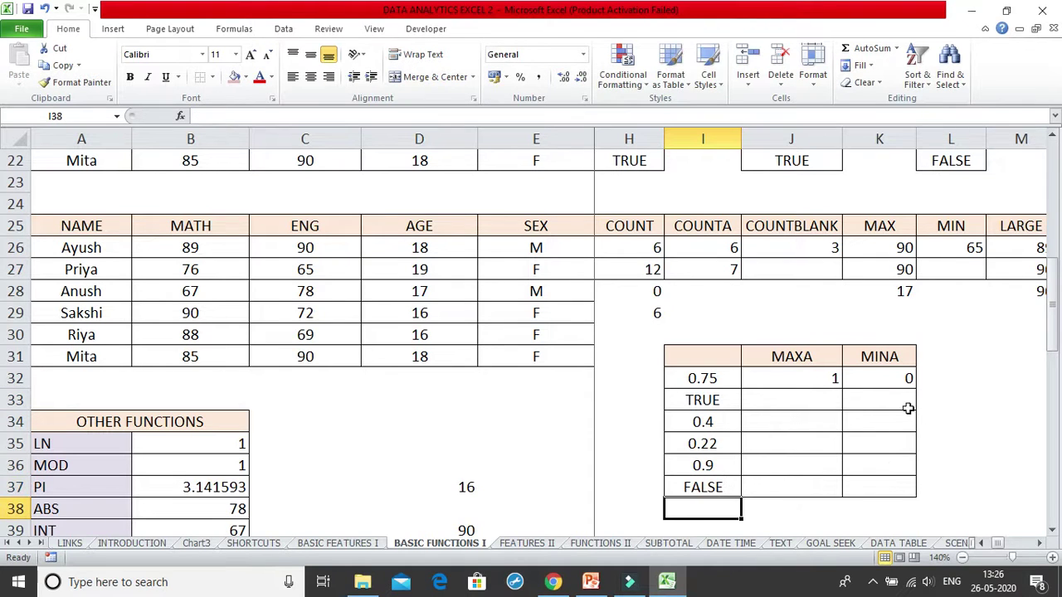
left_click(909, 376)
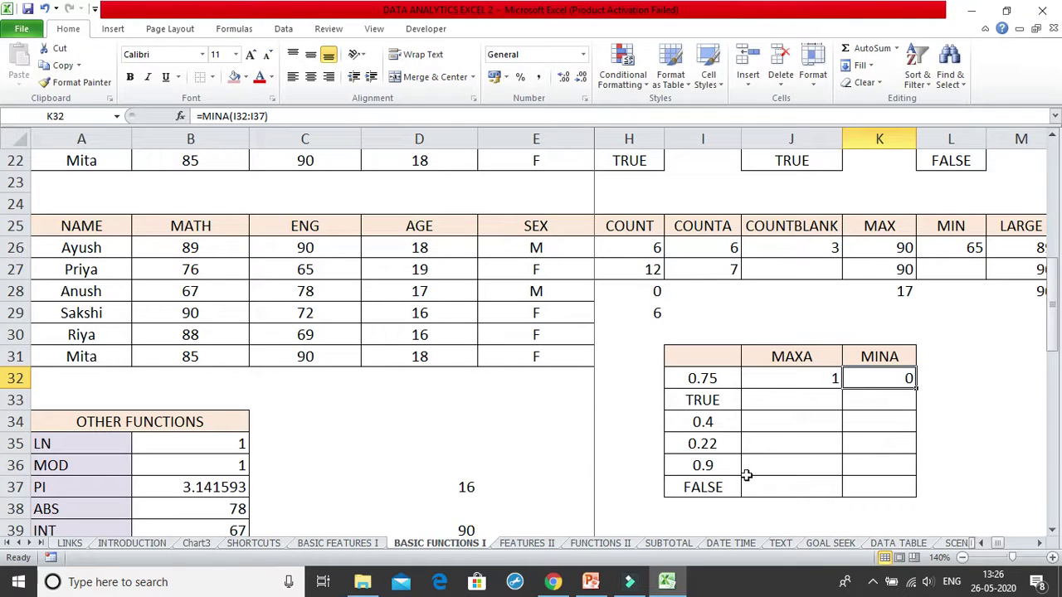
left_click(715, 446)
left_click(892, 379)
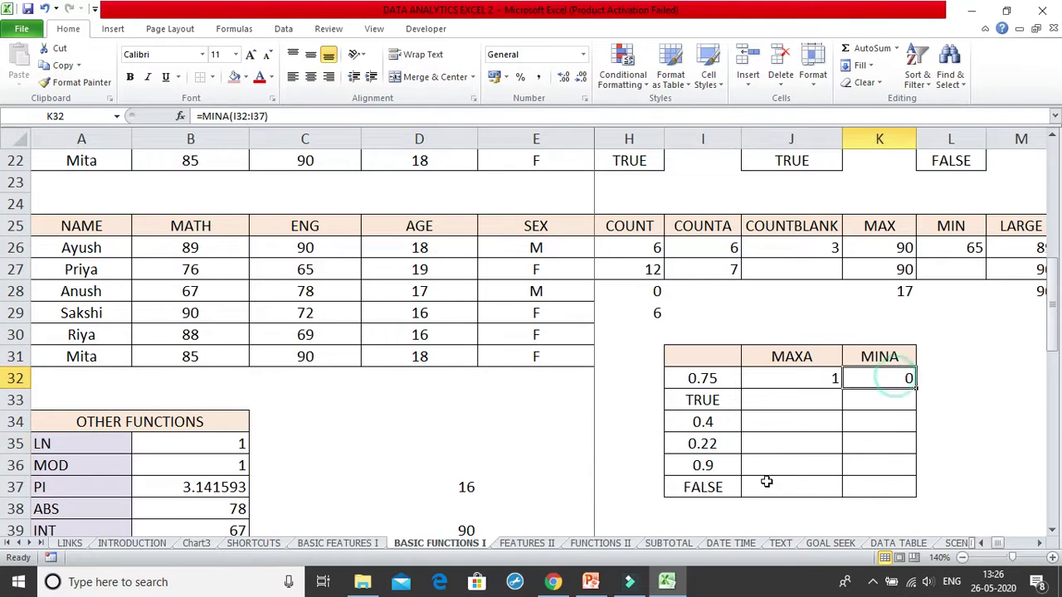
left_click(717, 493)
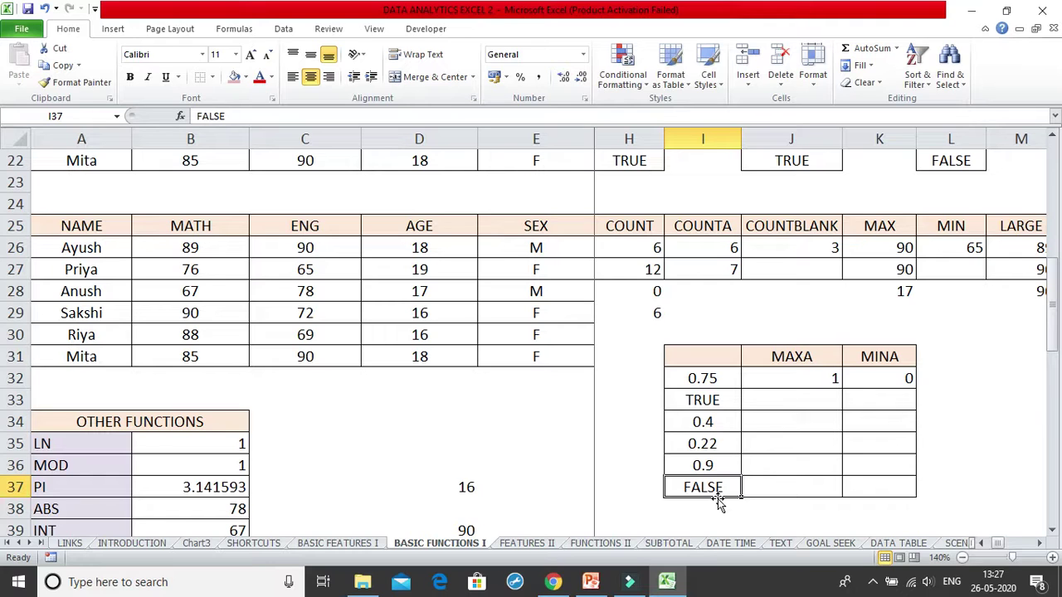
Step: Enter 0.1 in I37, 0.35 in I33 and SCHOOL in I35; MINA now reads 0
type("0.1")
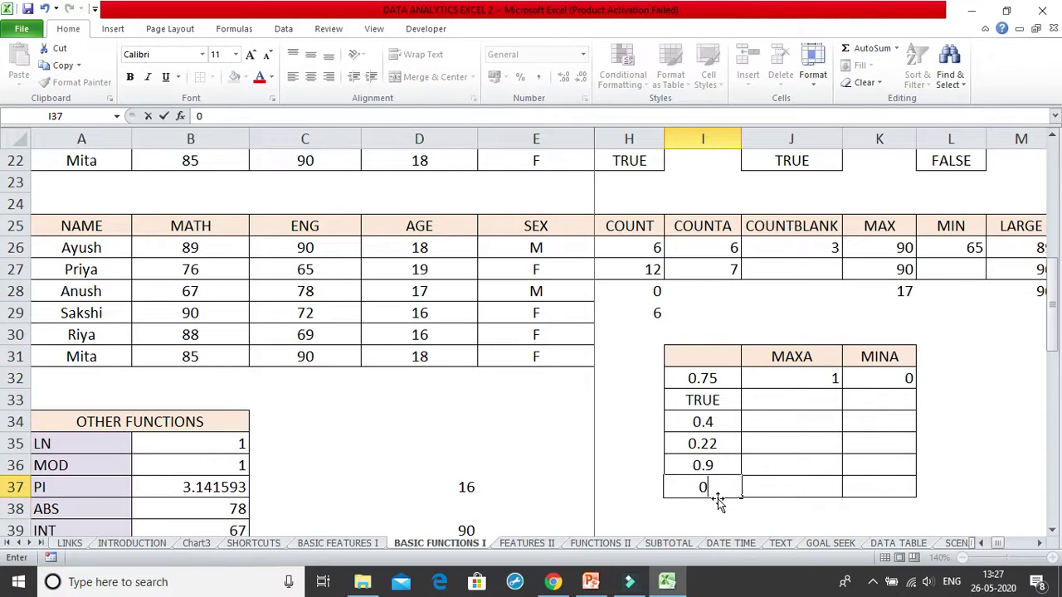
key("Up")
key("Up")
key("Up")
key("Up")
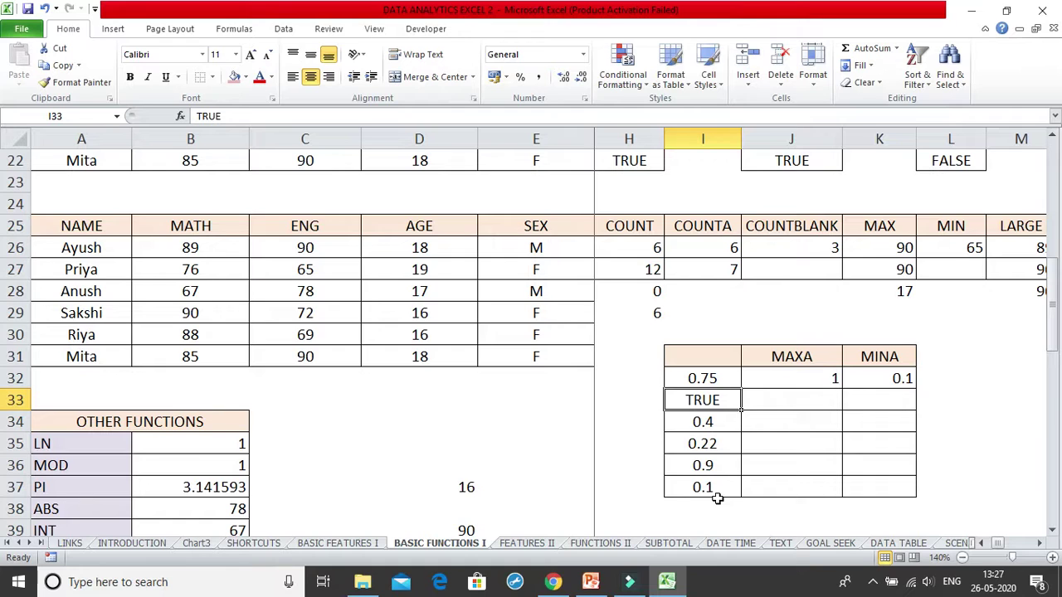
type("0.")
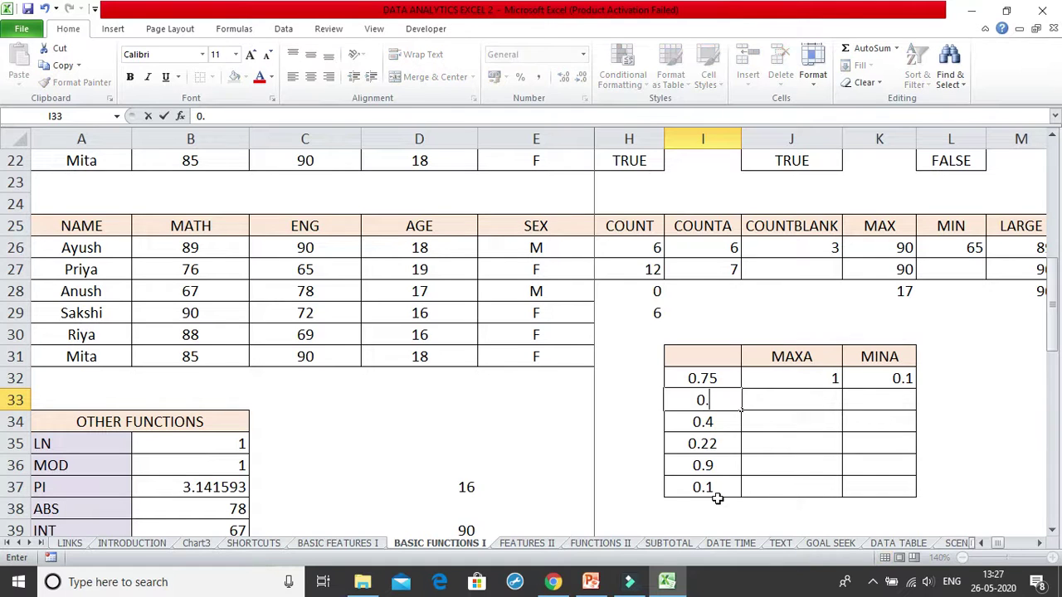
type("35")
key("Return")
key("Return")
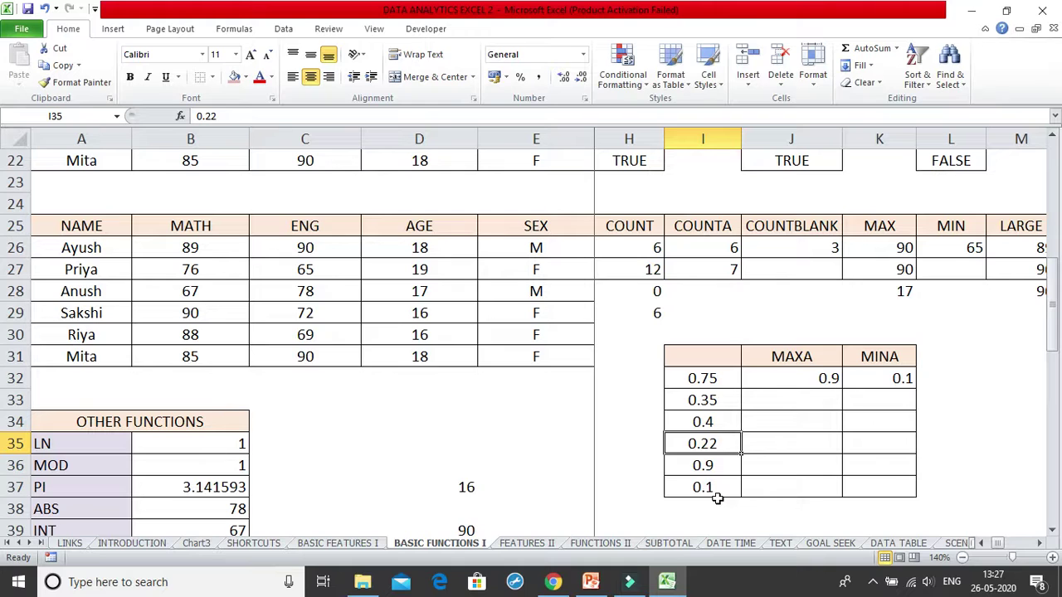
type("SCHOOL")
key("Return")
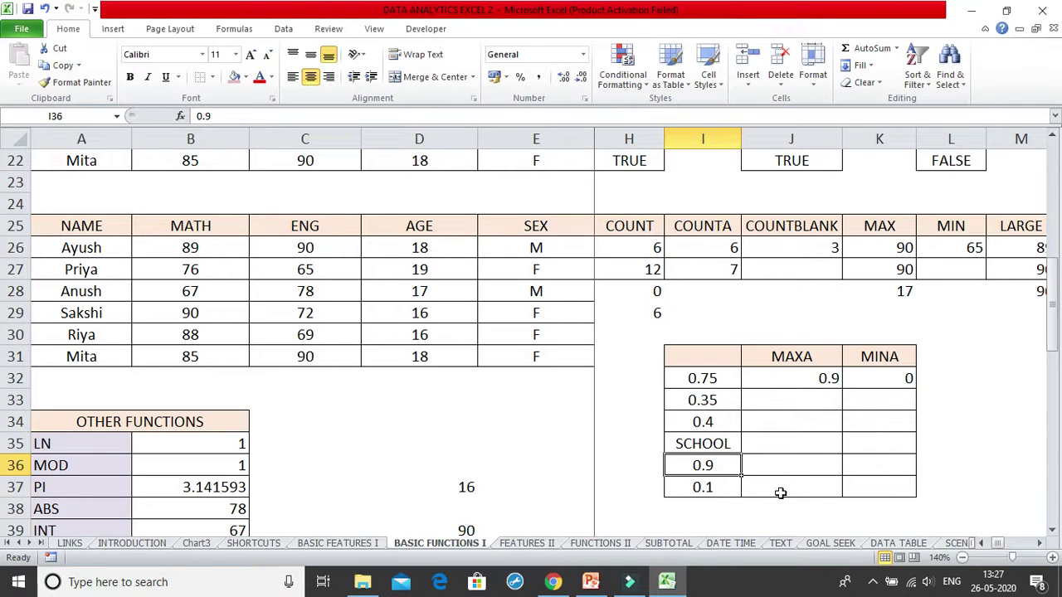
left_click(871, 378)
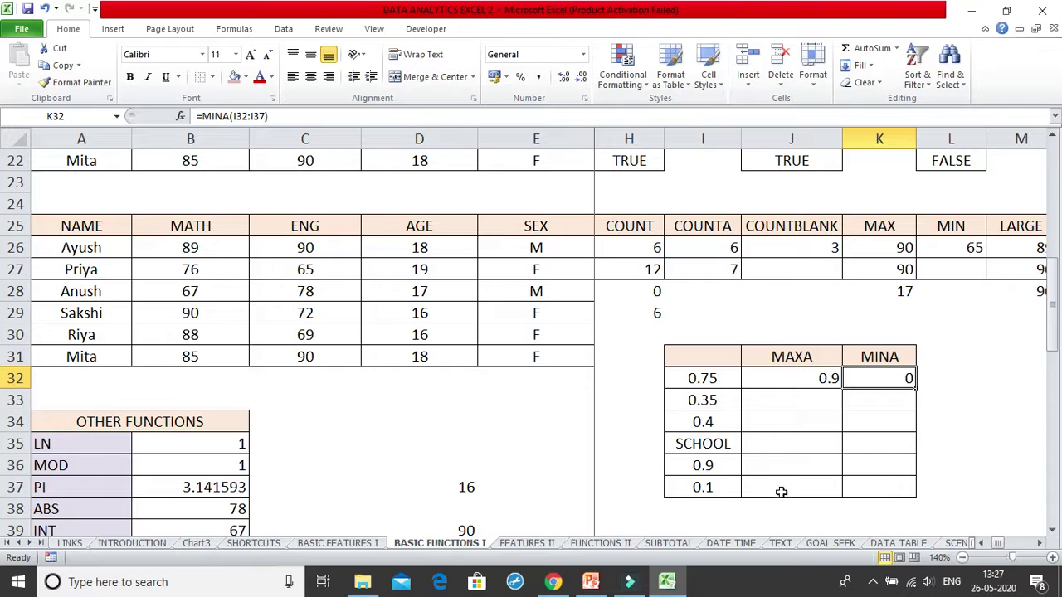
left_click(722, 461)
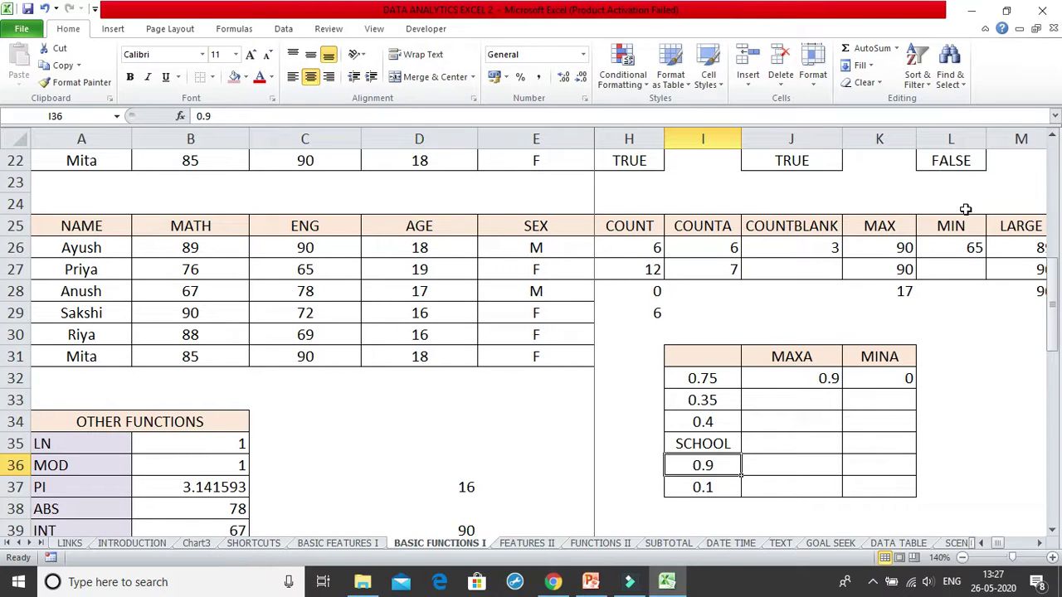
left_click(735, 440)
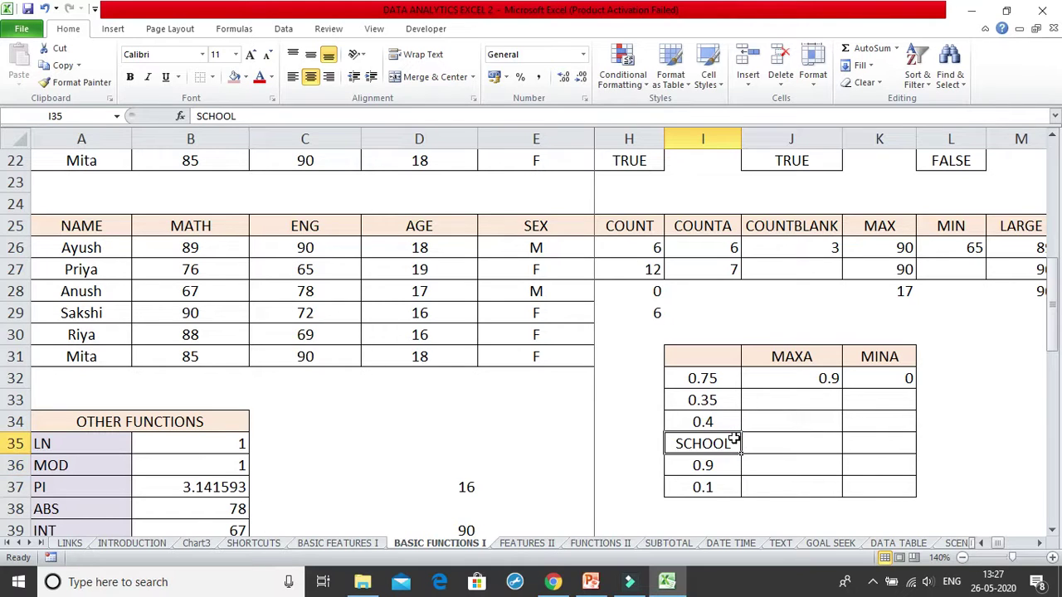
Step: Check MINA's 0 in K32, then move right to the SUM, AVERAGE and AVERAGEA columns
left_click(848, 382)
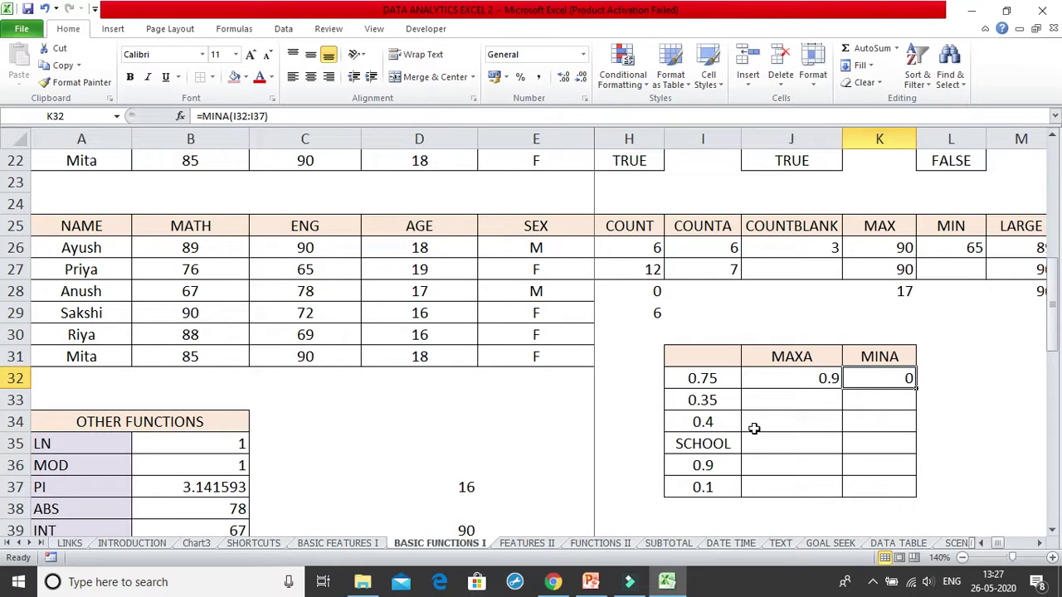
key("Up")
key("Up")
key("Up")
key("Up")
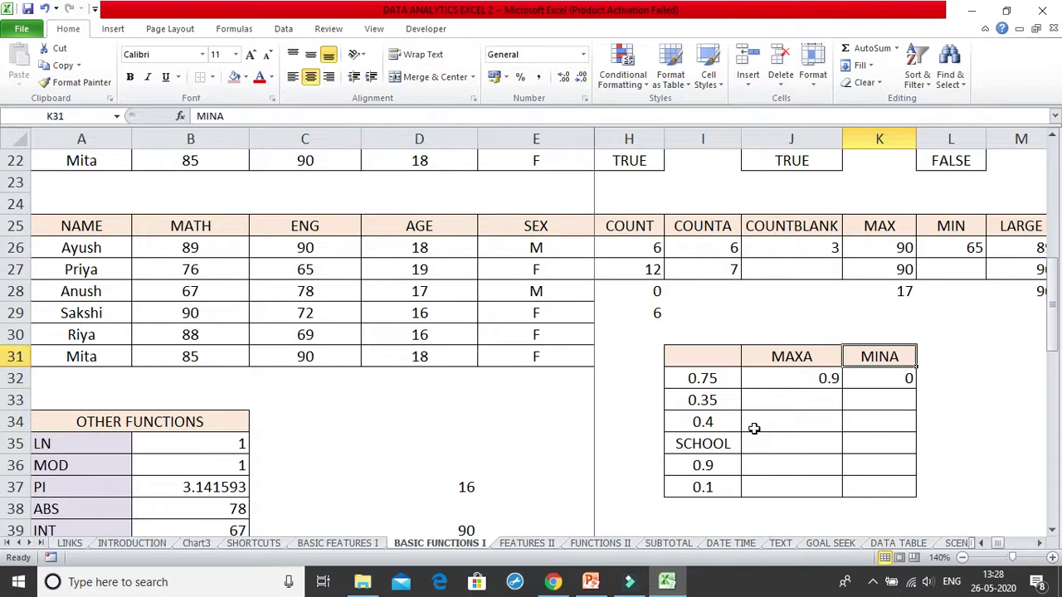
key("Right")
key("Right")
key("Right")
key("Right")
key("Right")
key("Right")
key("Right")
key("Right")
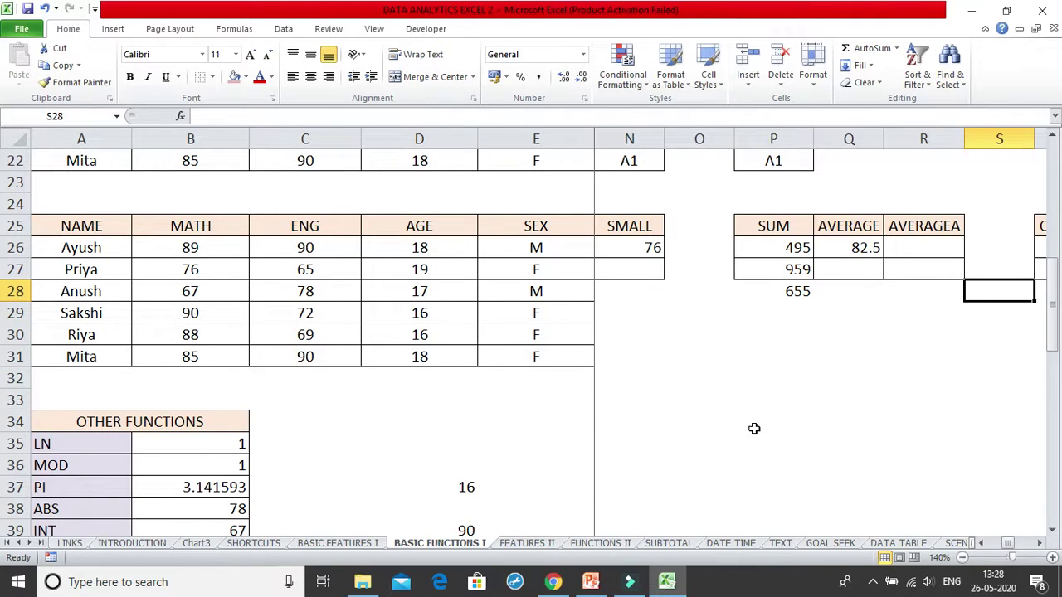
key("Right")
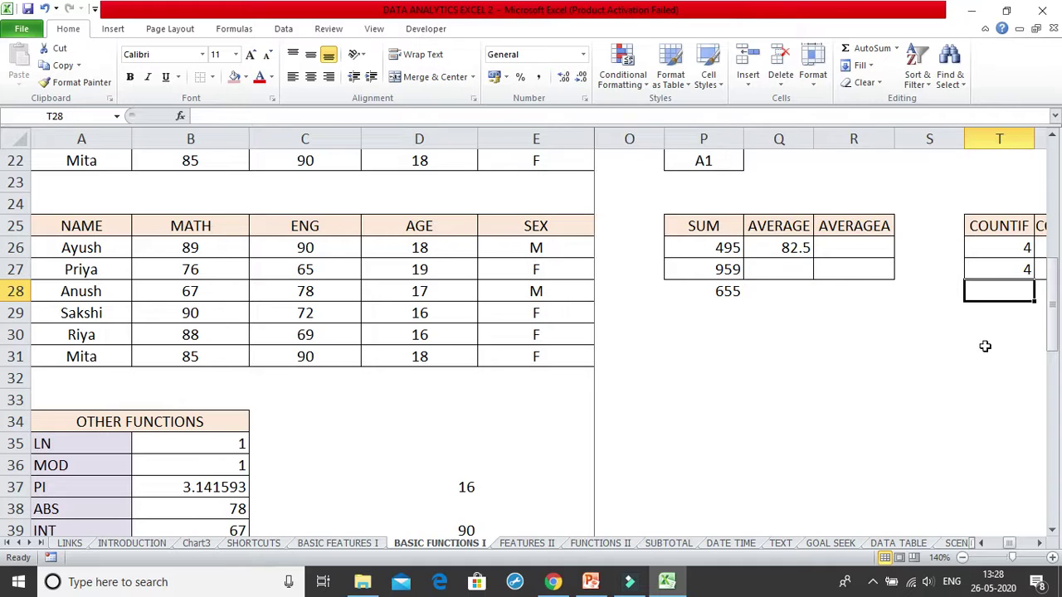
left_click_drag(435, 249, 420, 357)
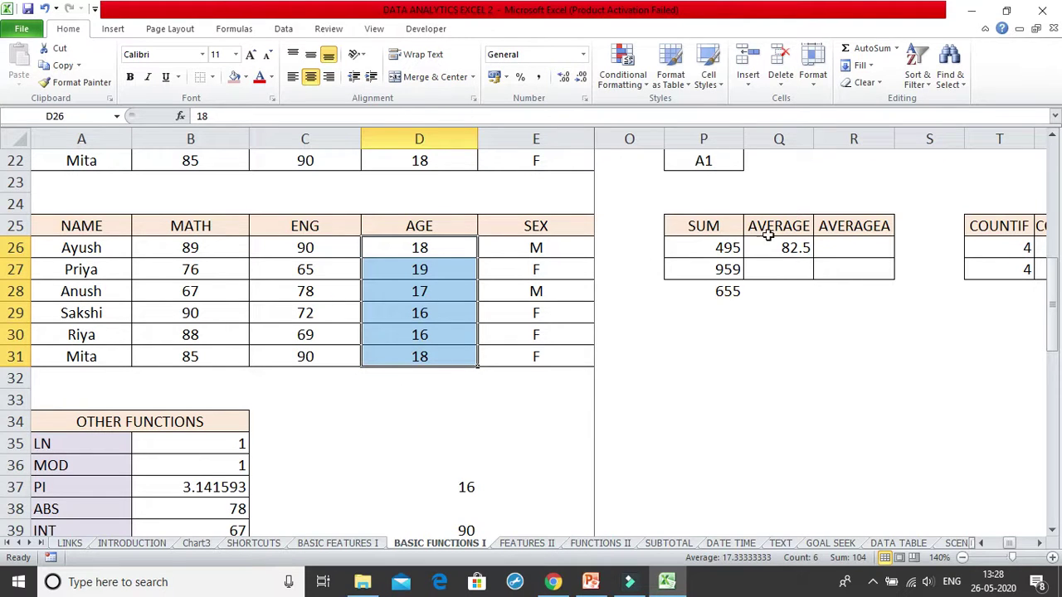
left_click(865, 246)
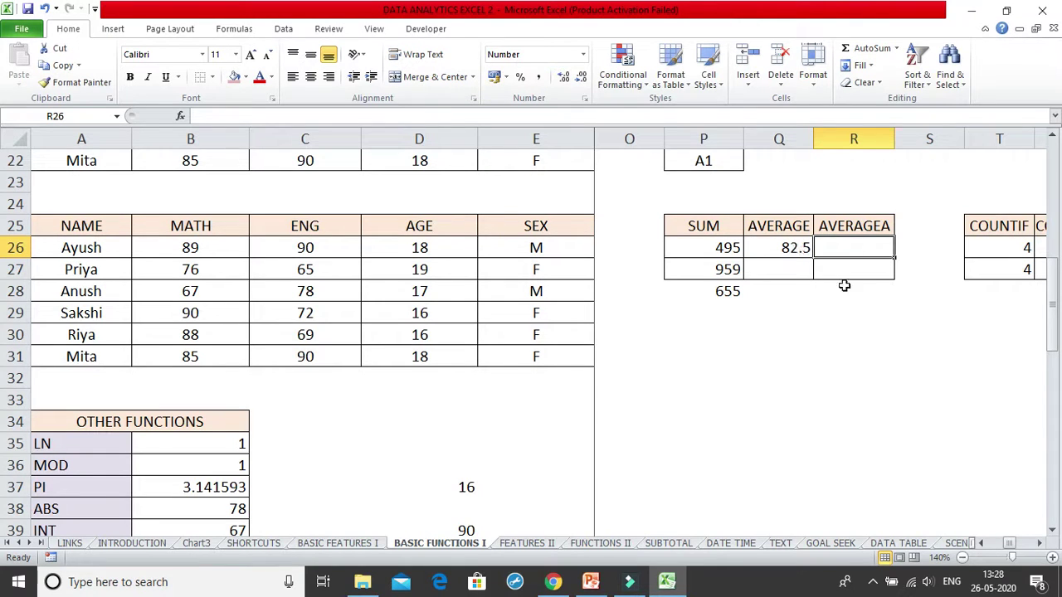
Step: Review the existing AVERAGE formula in Q26 and its range
type("=A")
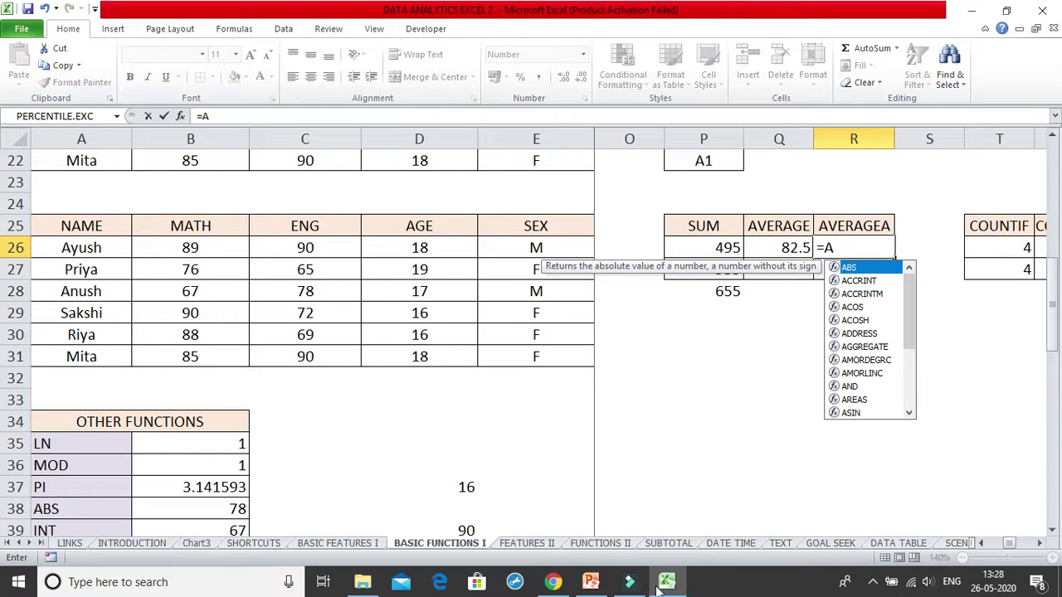
key("Escape")
key("Escape")
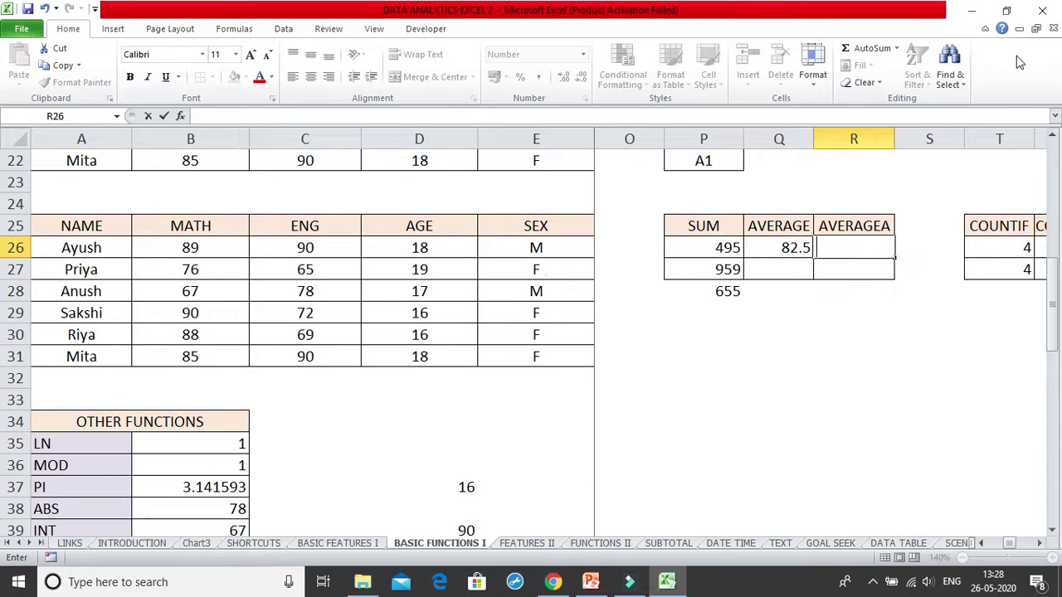
left_click(810, 249)
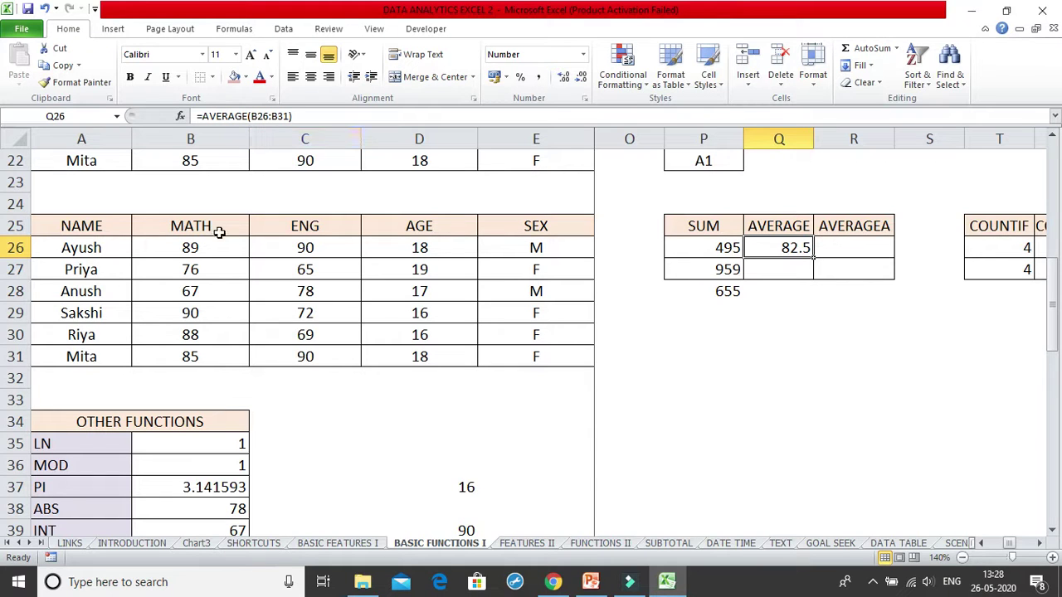
double_click(801, 250)
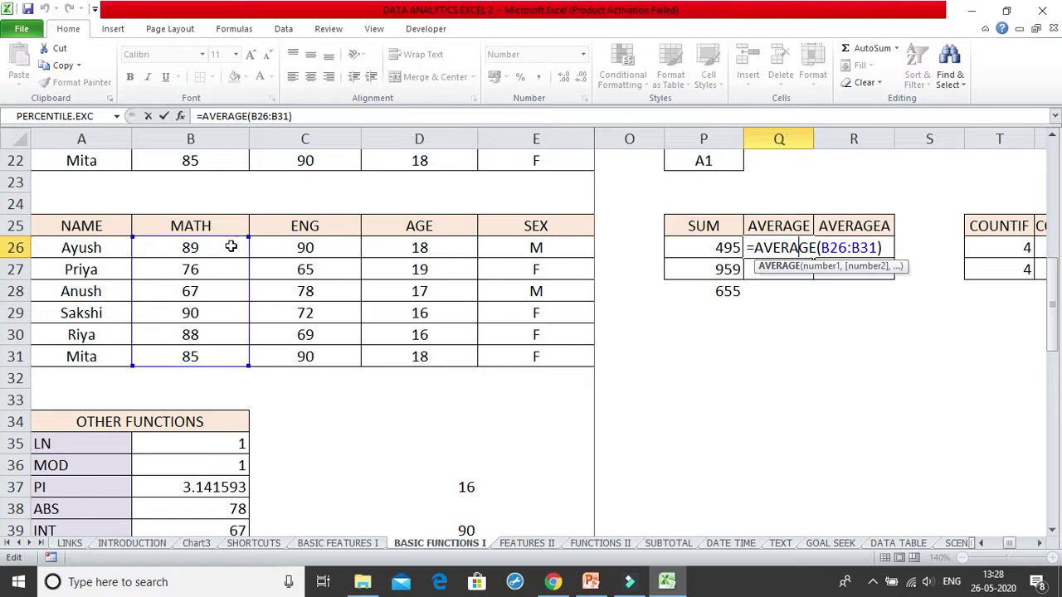
key("Return")
Step: Enter =AVERAGEA(B26:B31) in R26 for 82.5, then select the MATH scores to verify
left_click(868, 255)
type("=")
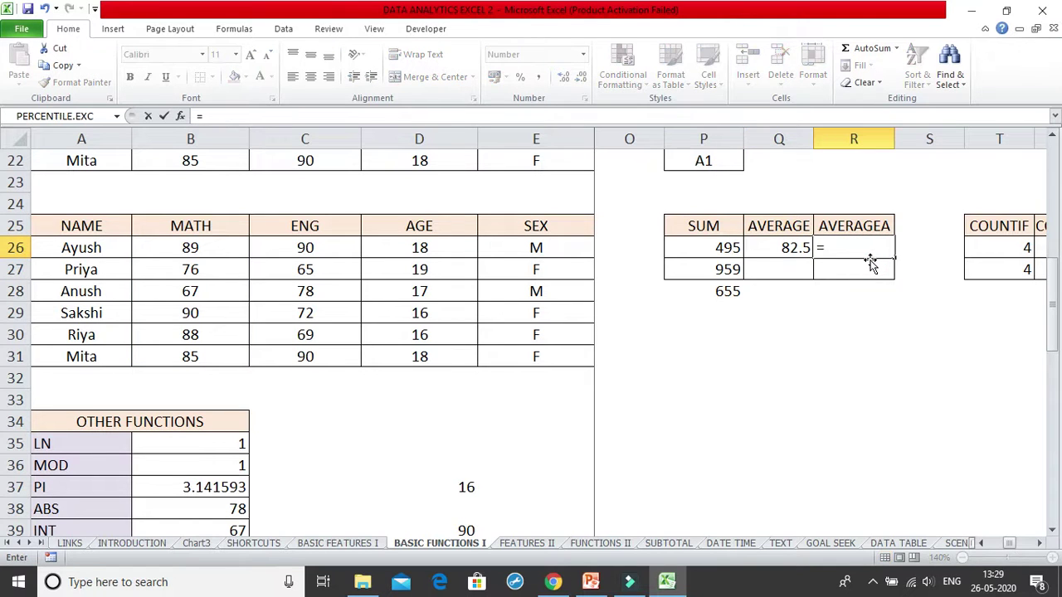
type("AVERAGE")
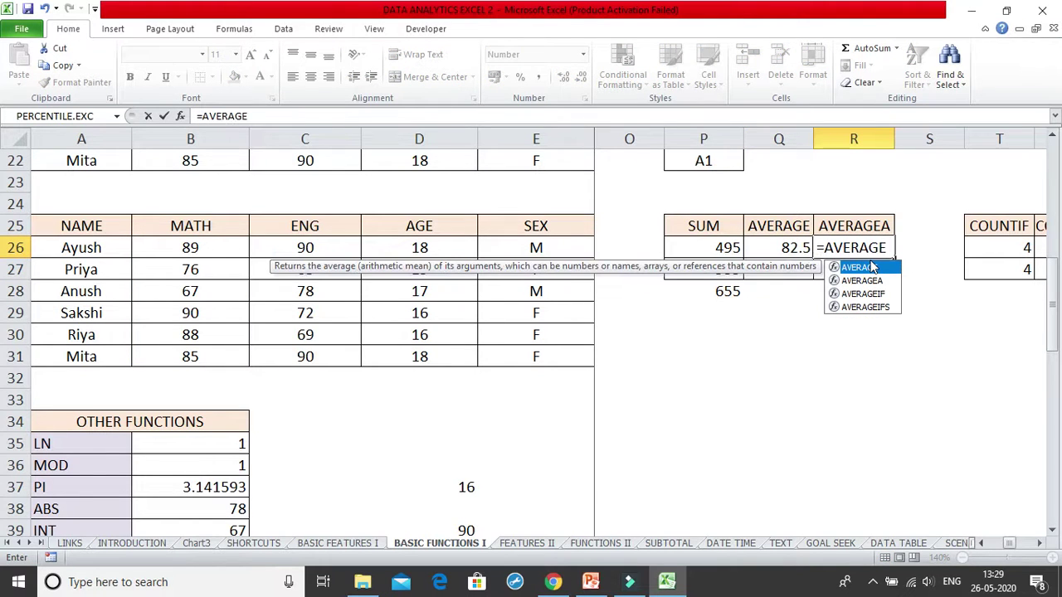
type("A(")
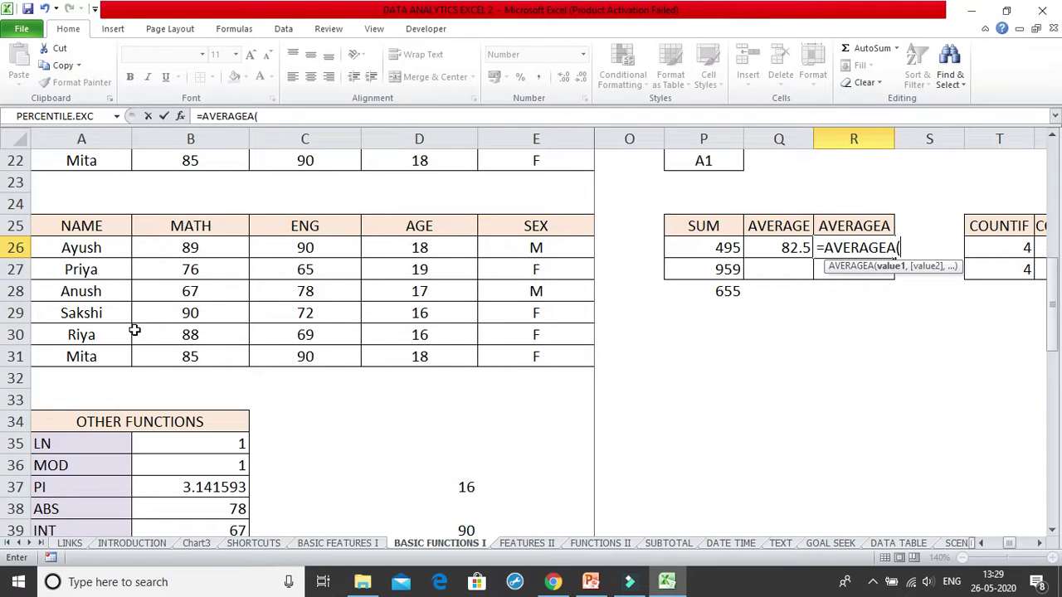
left_click_drag(183, 249, 178, 372)
type(")")
key("Return")
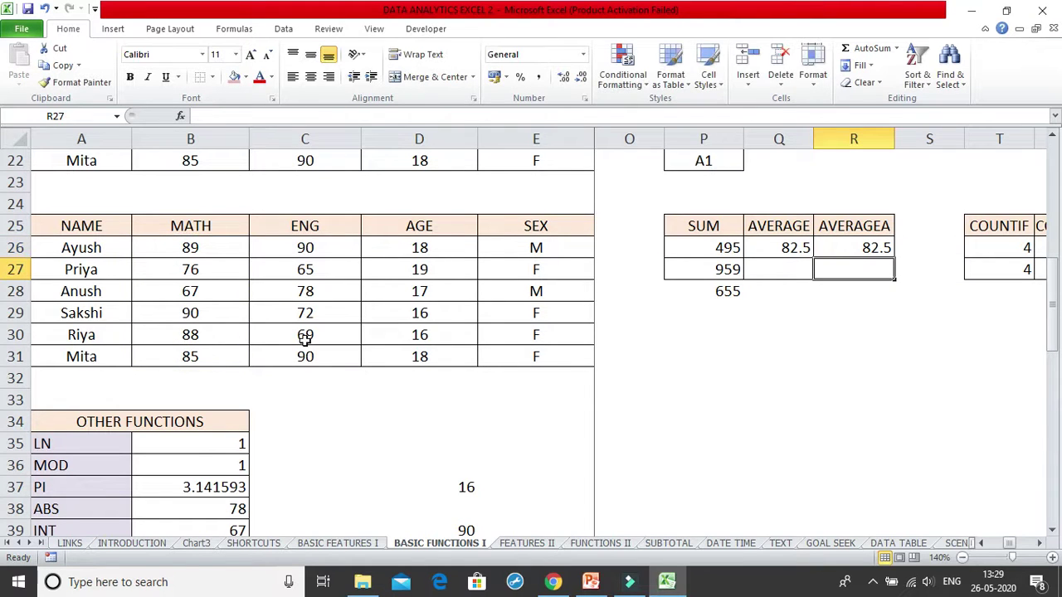
left_click_drag(240, 253, 200, 356)
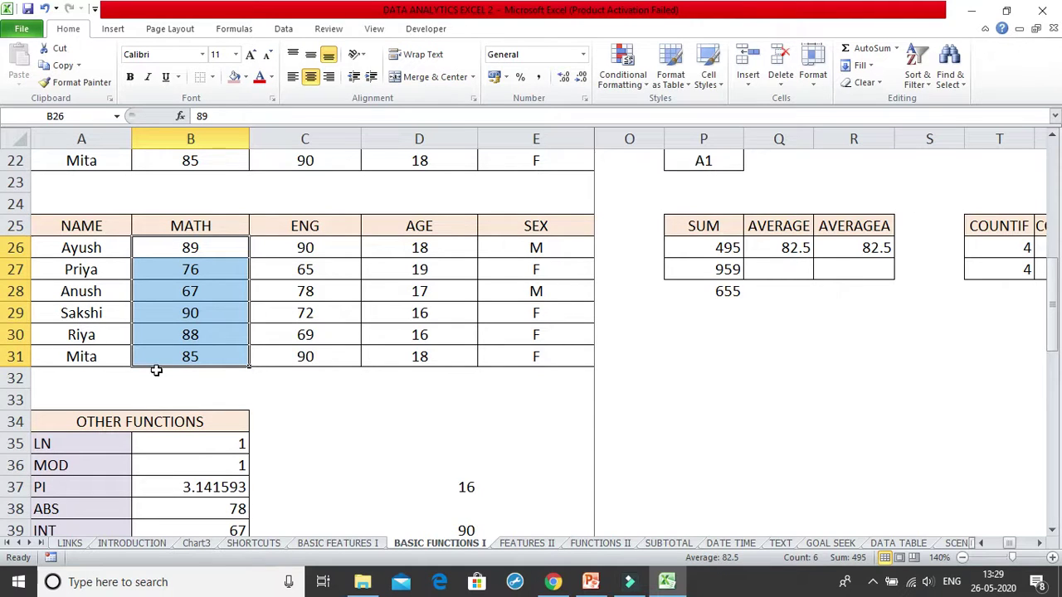
Step: Replace the 90 in B29 with SCHOOL, then review Q26's recalculated AVERAGE of 81.0
left_click(211, 312)
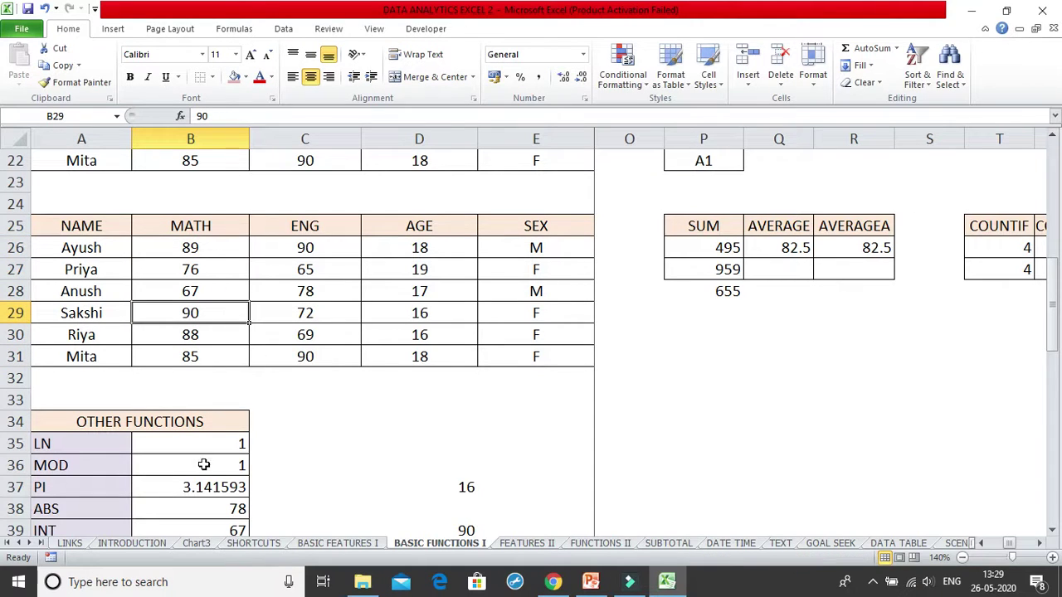
type("SCHOOL")
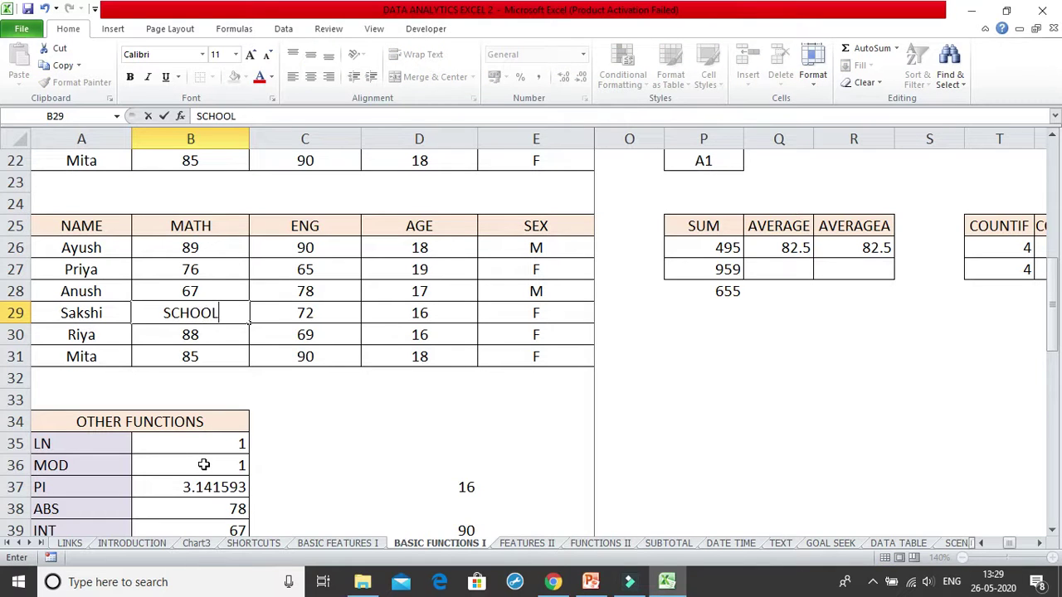
key("Return")
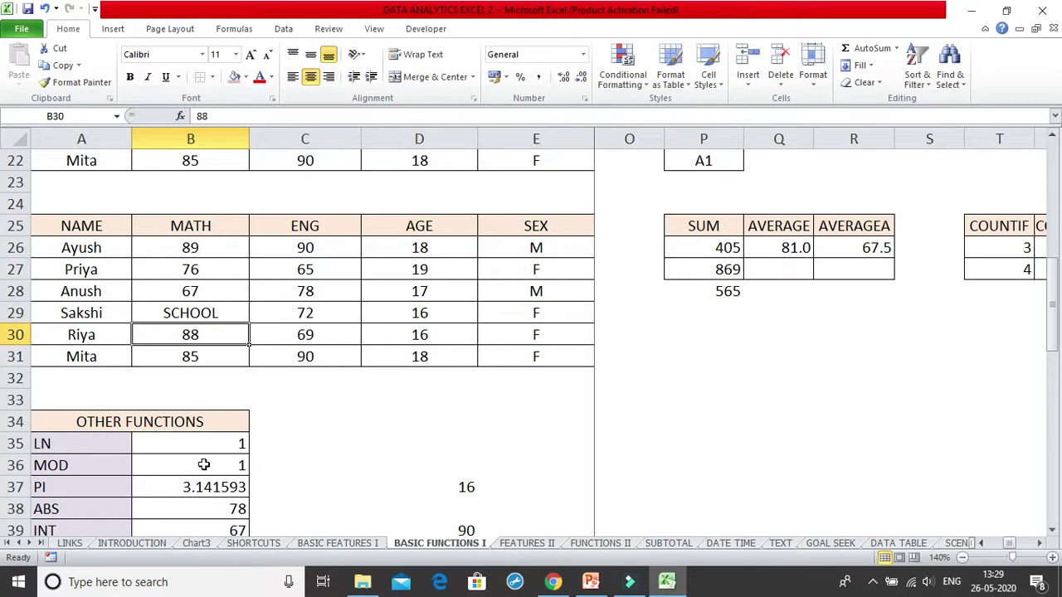
left_click(196, 305)
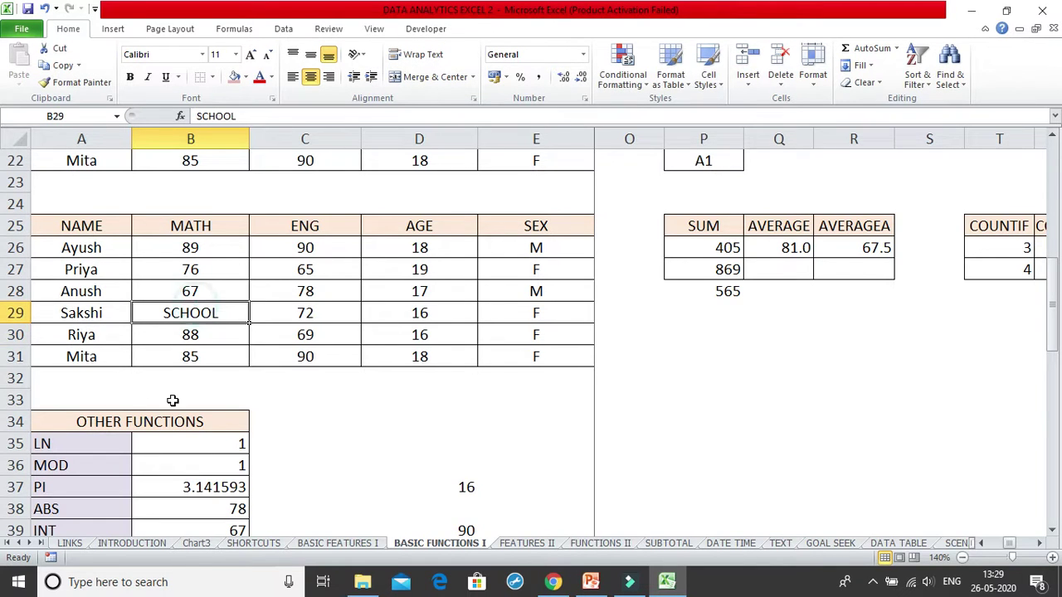
left_click(788, 247)
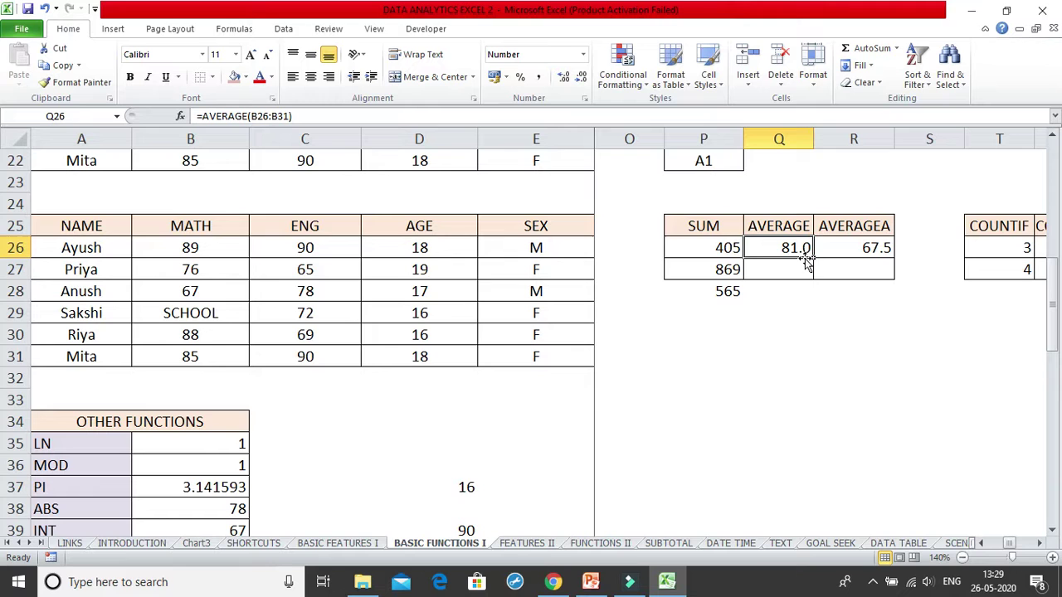
Step: Enter =SUM(B26:B31) in Q32, totalling the MATH scores to 405
left_click_drag(214, 246, 218, 340)
left_click(791, 373)
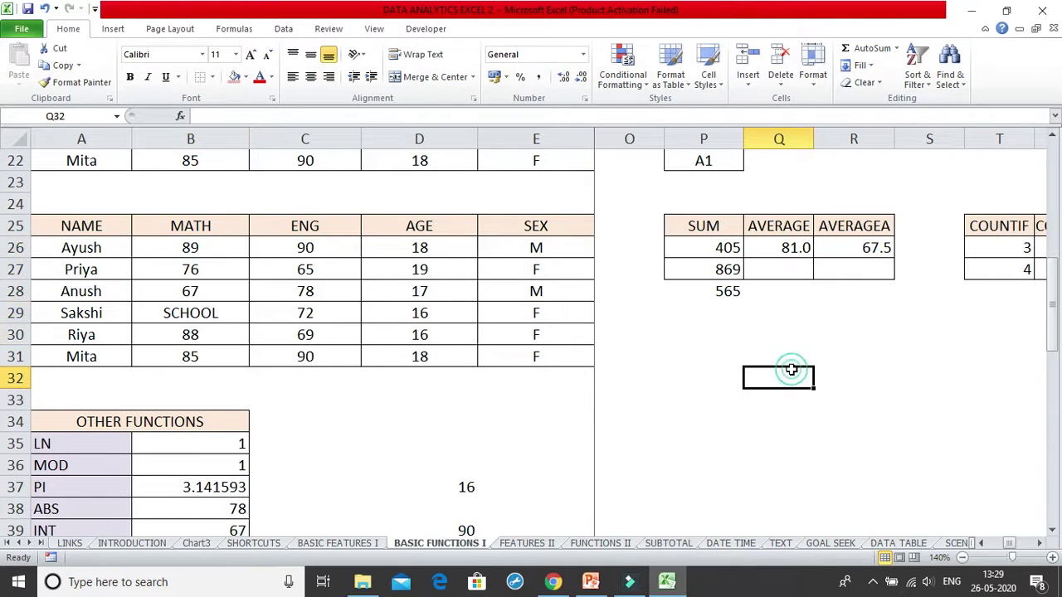
type("=SUM(")
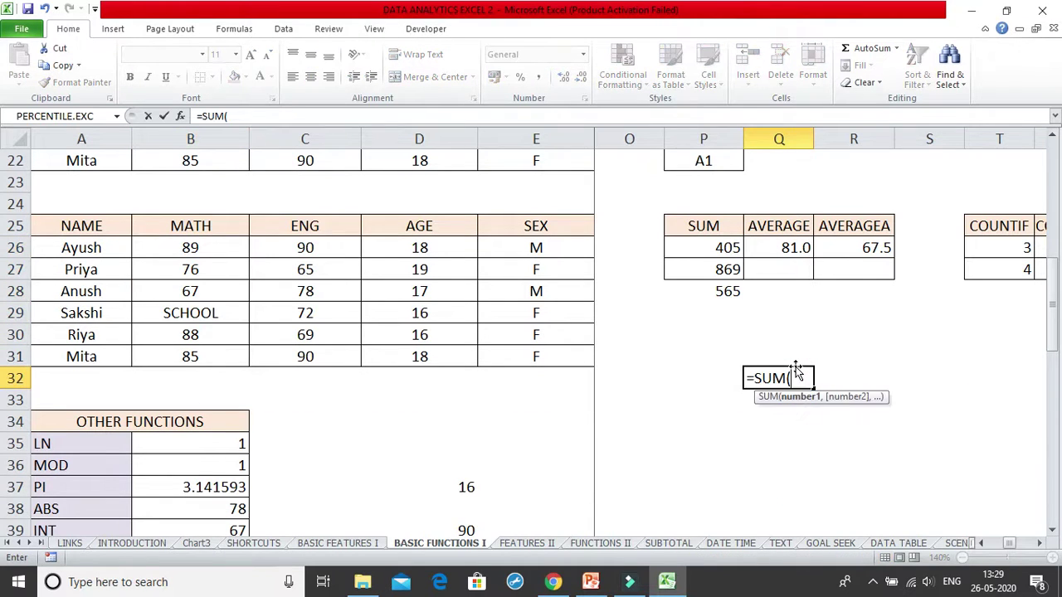
left_click_drag(229, 242, 218, 351)
type(")")
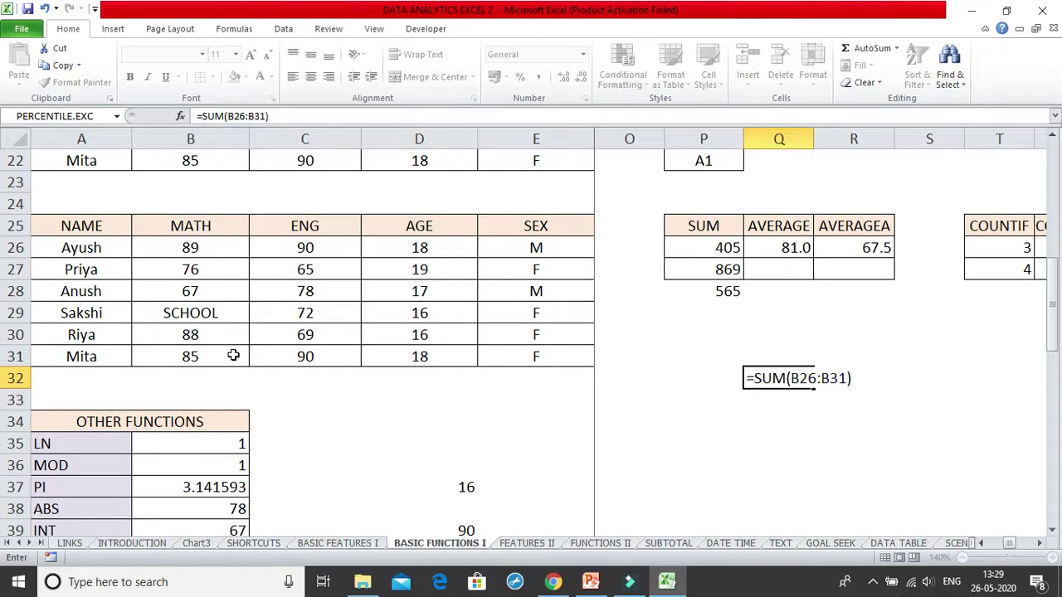
key("Return")
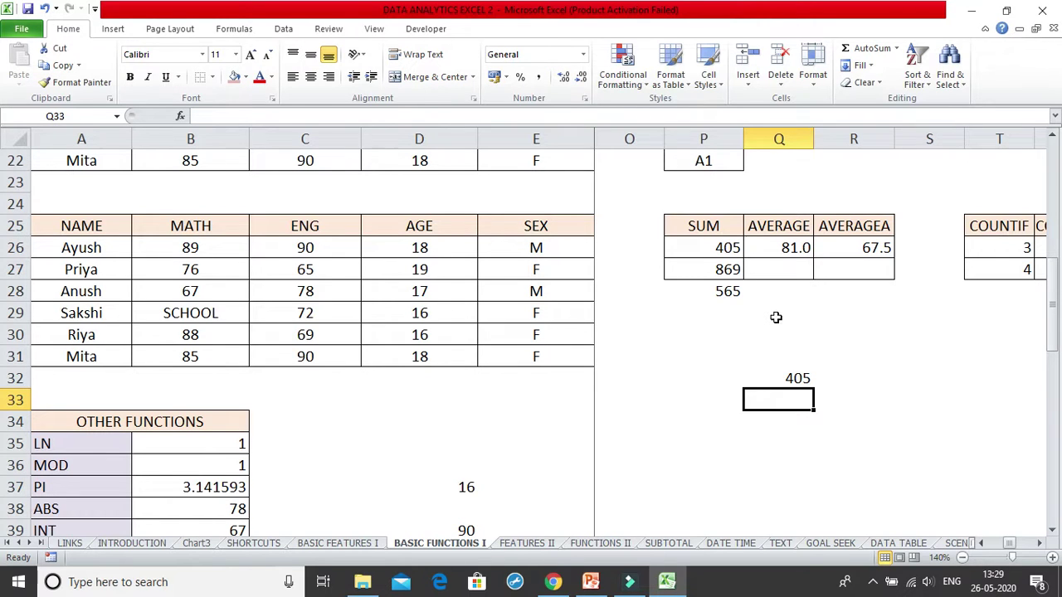
Step: Enter =Q32/5 in Q33, giving 81, and compare it with the AVERAGE in Q26
type("=")
key("Up")
type("/")
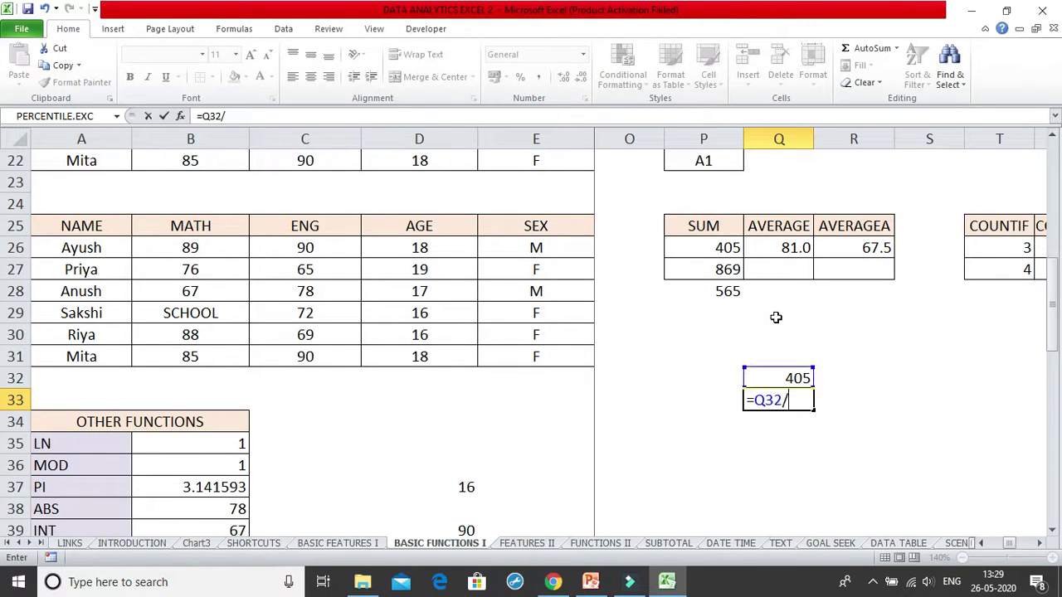
type("5")
key("Return")
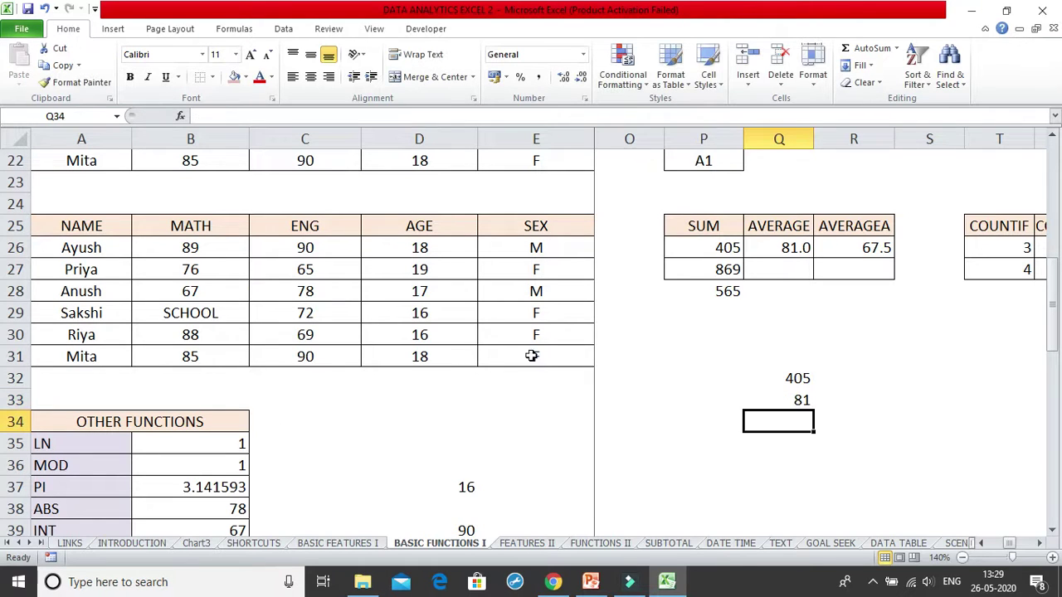
left_click(774, 400)
left_click(802, 246)
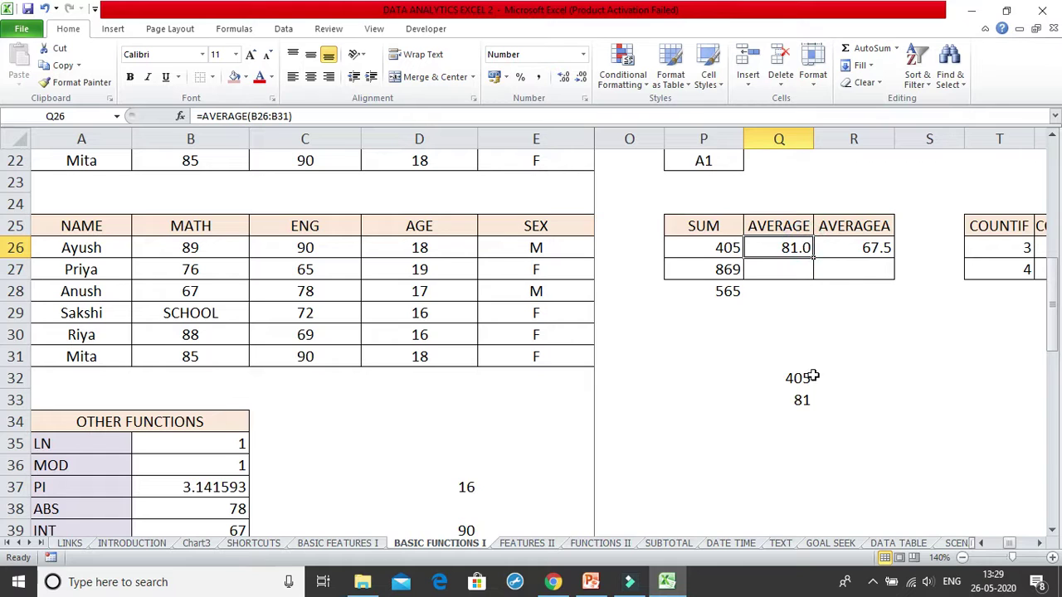
left_click(840, 251)
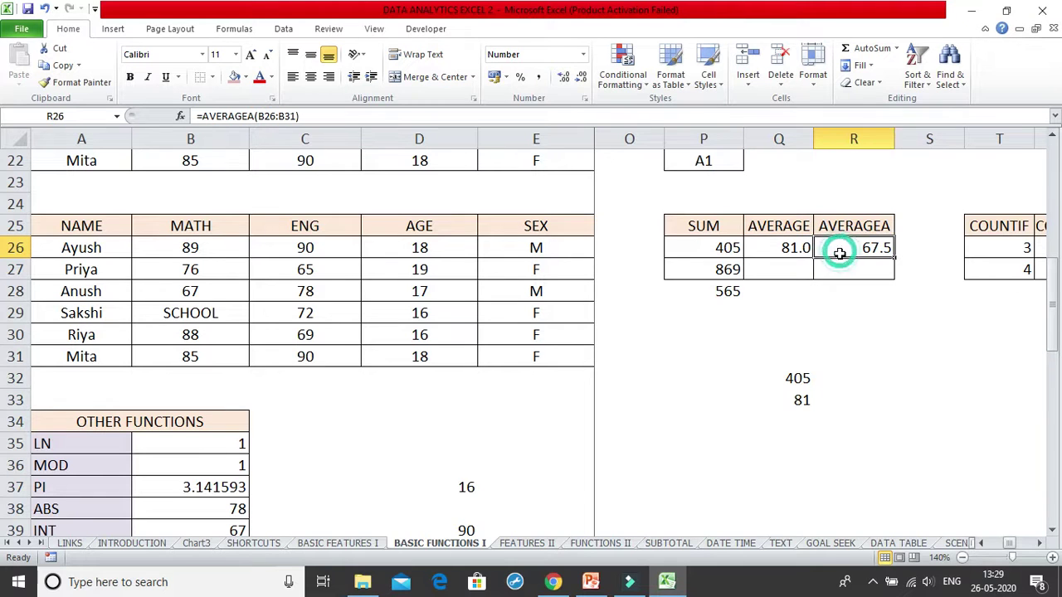
left_click(215, 319)
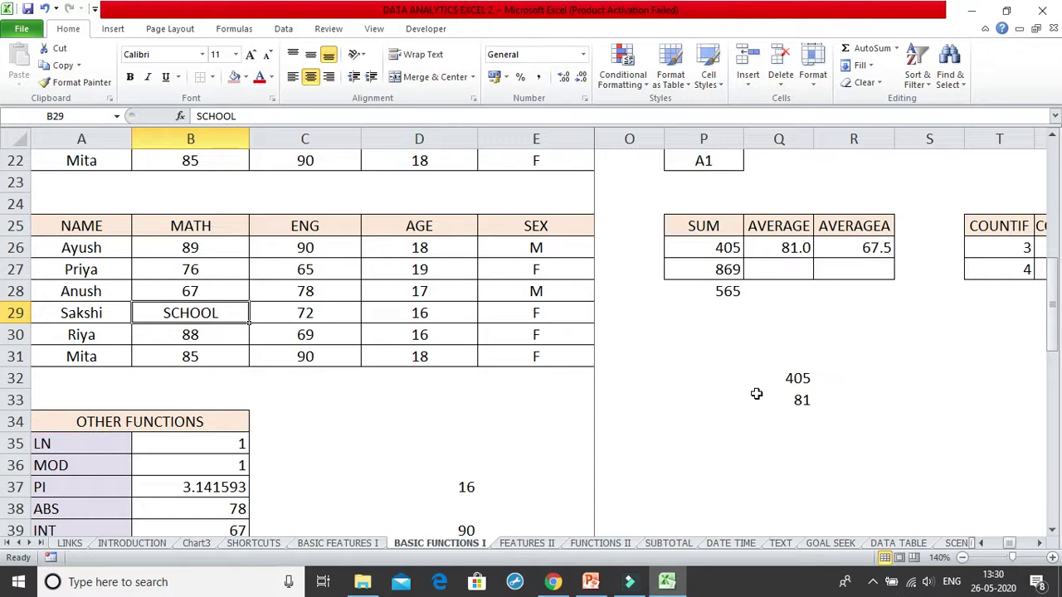
left_click_drag(235, 248, 211, 357)
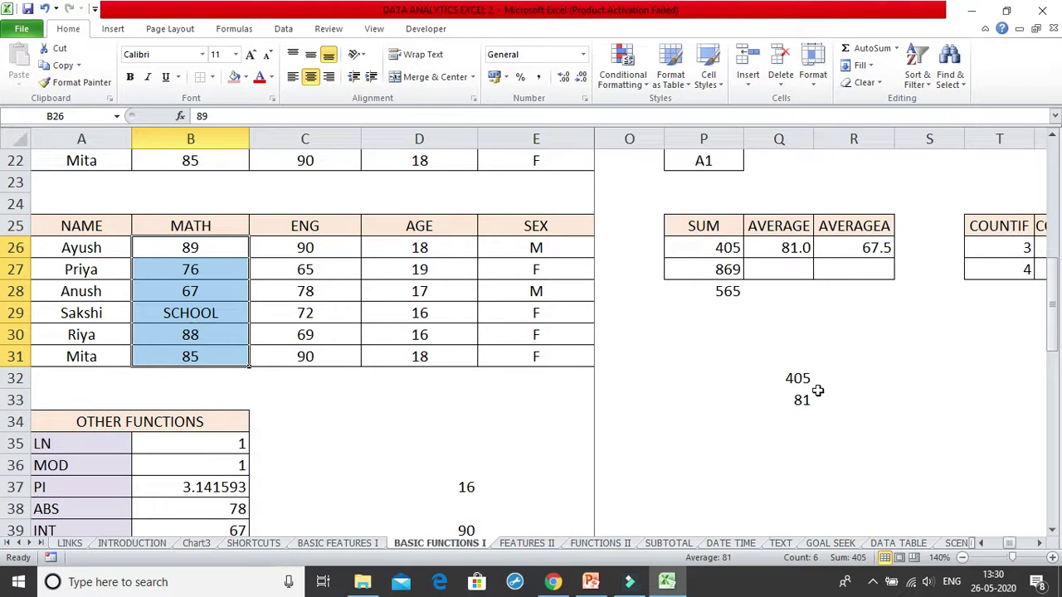
left_click(835, 400)
Step: Enter =Q32/6 in R33 for 67.5 and compare with the AVERAGEA and AVERAGE formulas
type("=Q32/")
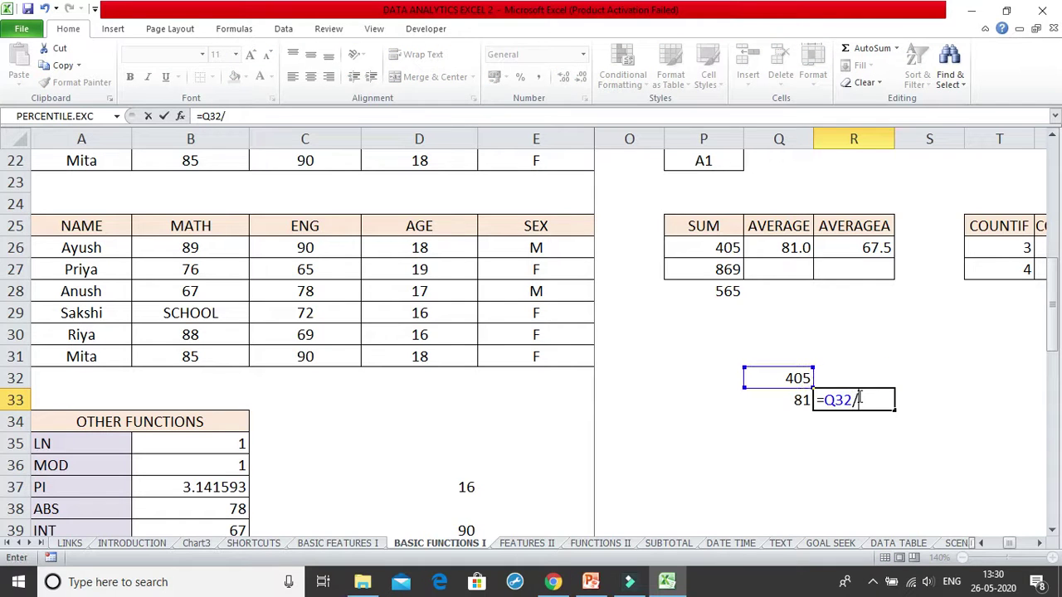
type("6")
key("Return")
left_click(849, 402)
left_click(873, 247)
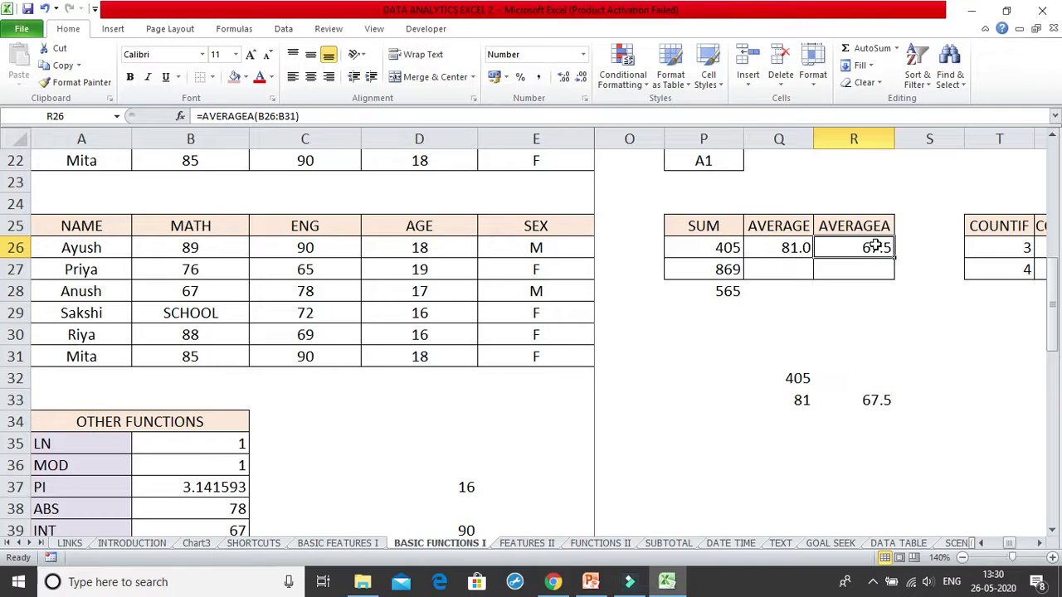
left_click(767, 249)
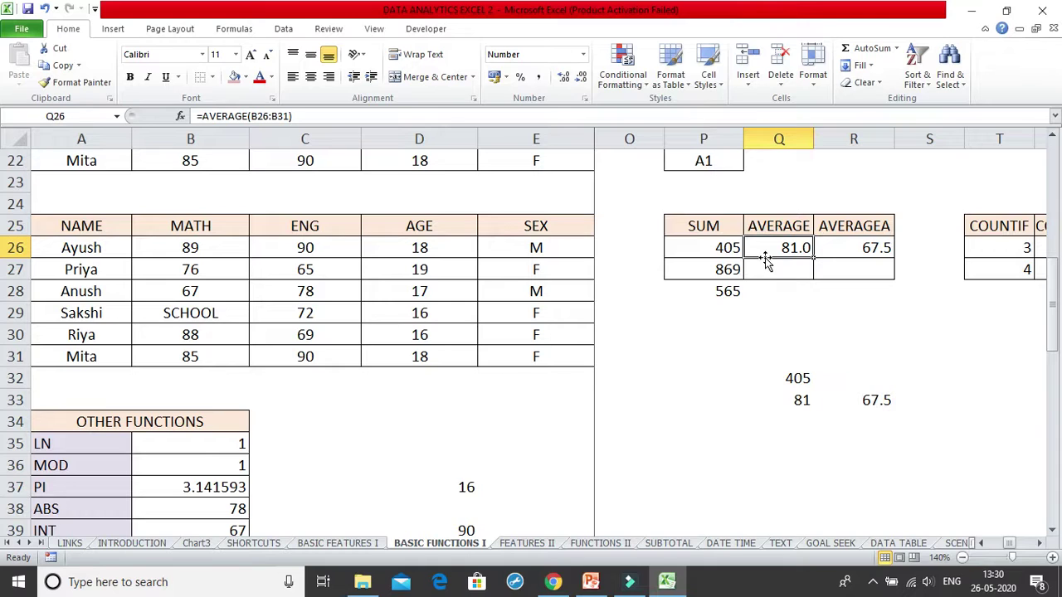